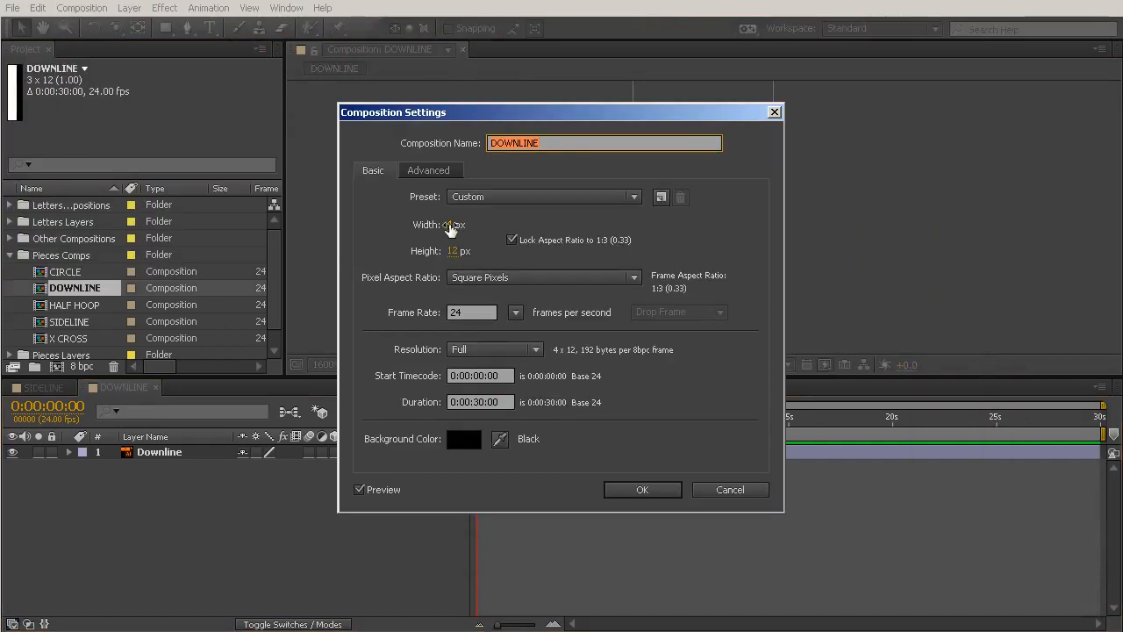
# Resize the DOWNLINE composition to 6 x 18 px with locked proportions and nudge the Downline layer horizontally to centre it.
pyautogui.moveTo(451, 225); pyautogui.dragTo(461, 226)
pyautogui.moveTo(606, 111); pyautogui.dragTo(380, 148)
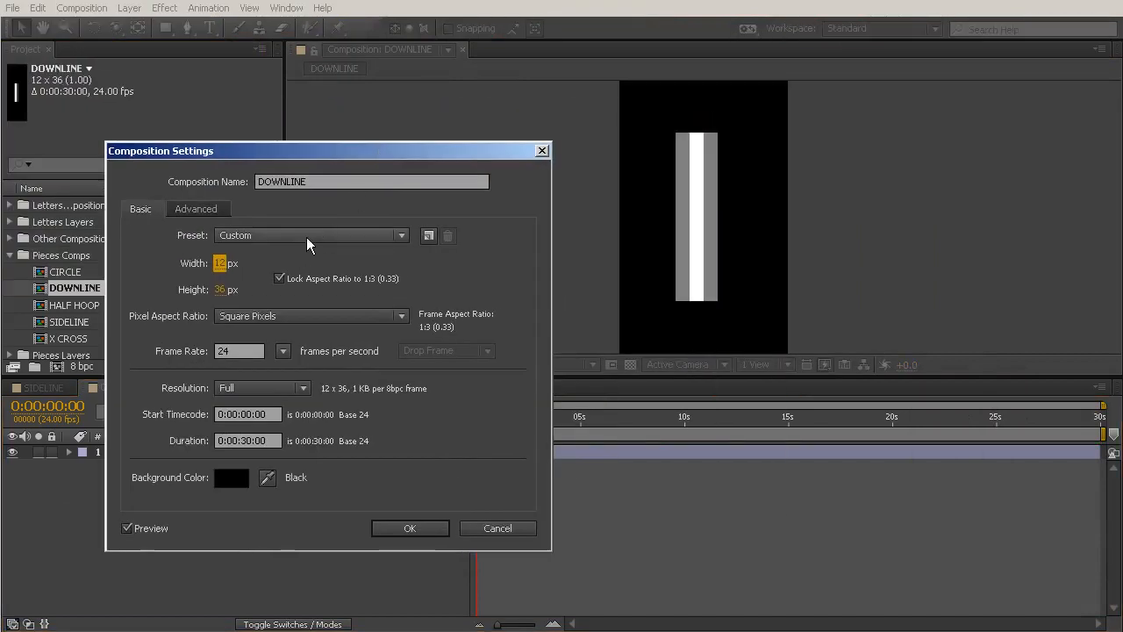
pyautogui.moveTo(226, 265); pyautogui.dragTo(225, 266)
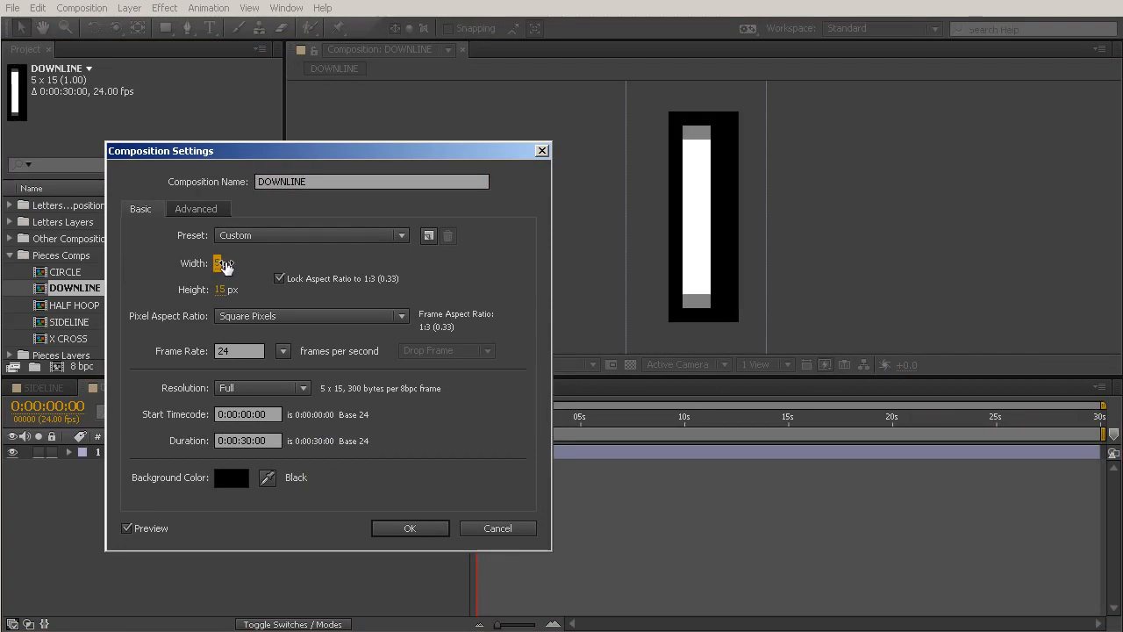
pyautogui.click(224, 265)
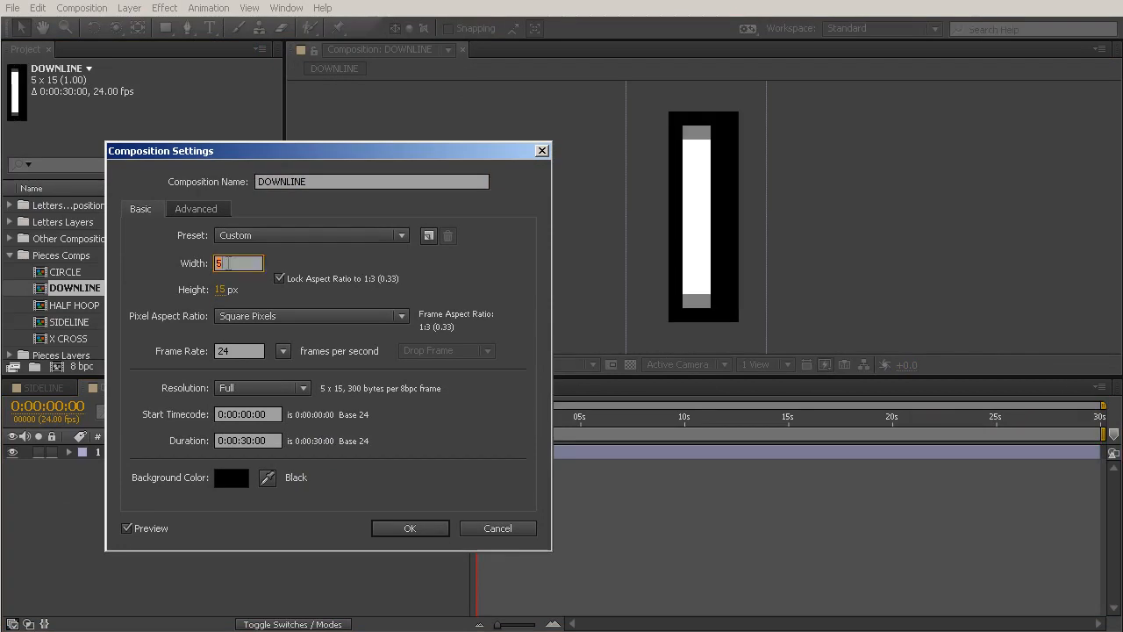
pyautogui.click(233, 292)
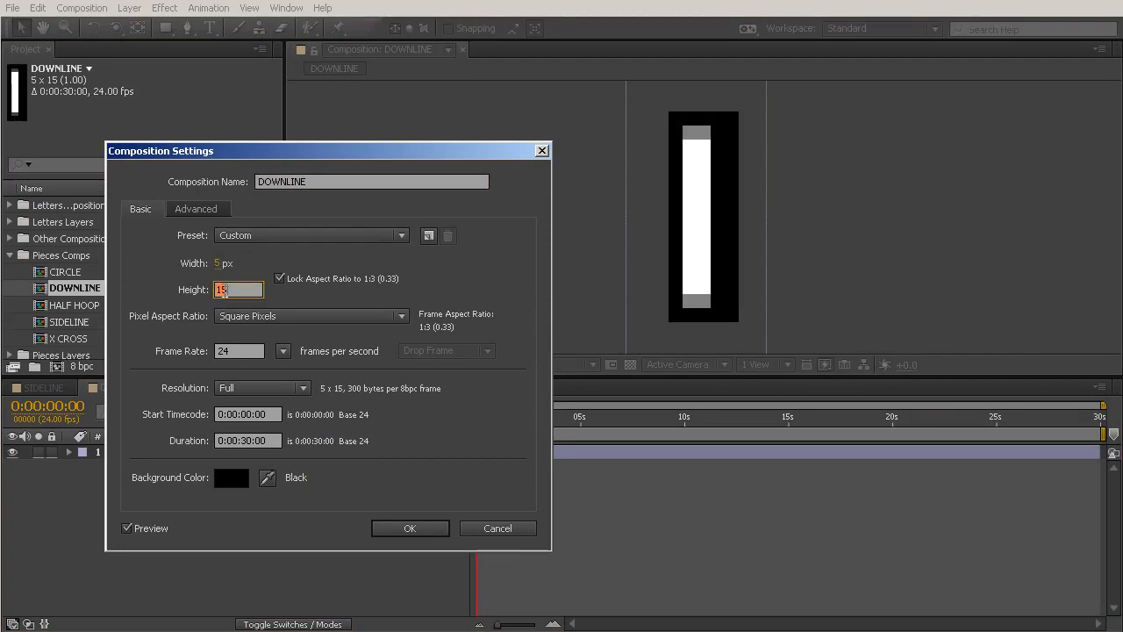
pyautogui.click(224, 263)
pyautogui.moveTo(224, 263); pyautogui.dragTo(228, 263)
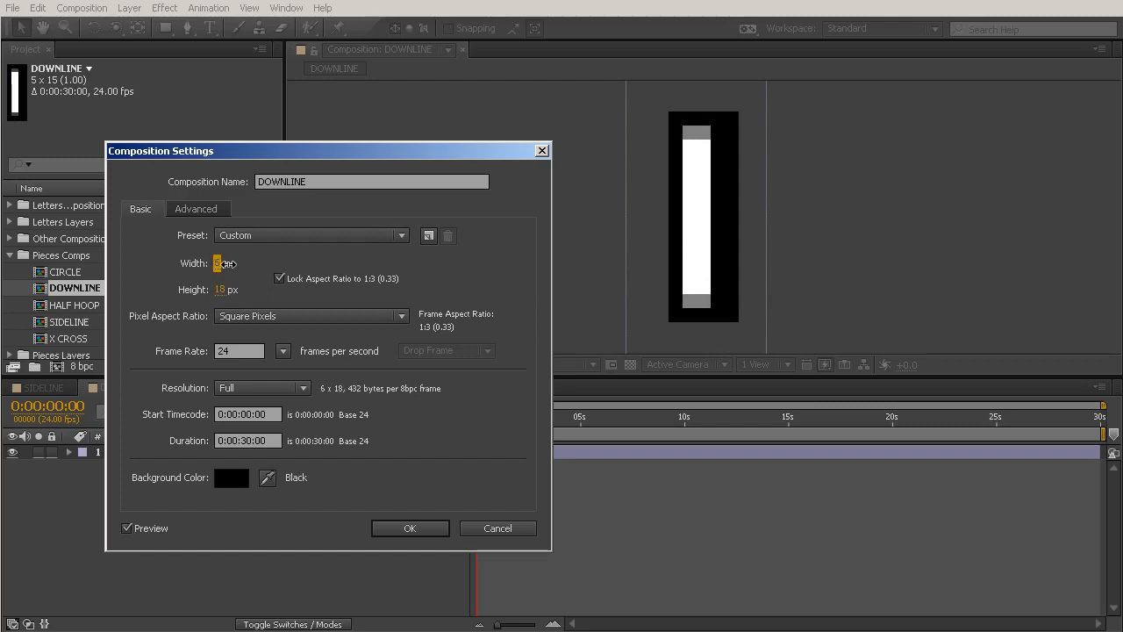
pyautogui.click(422, 527)
pyautogui.click(165, 452)
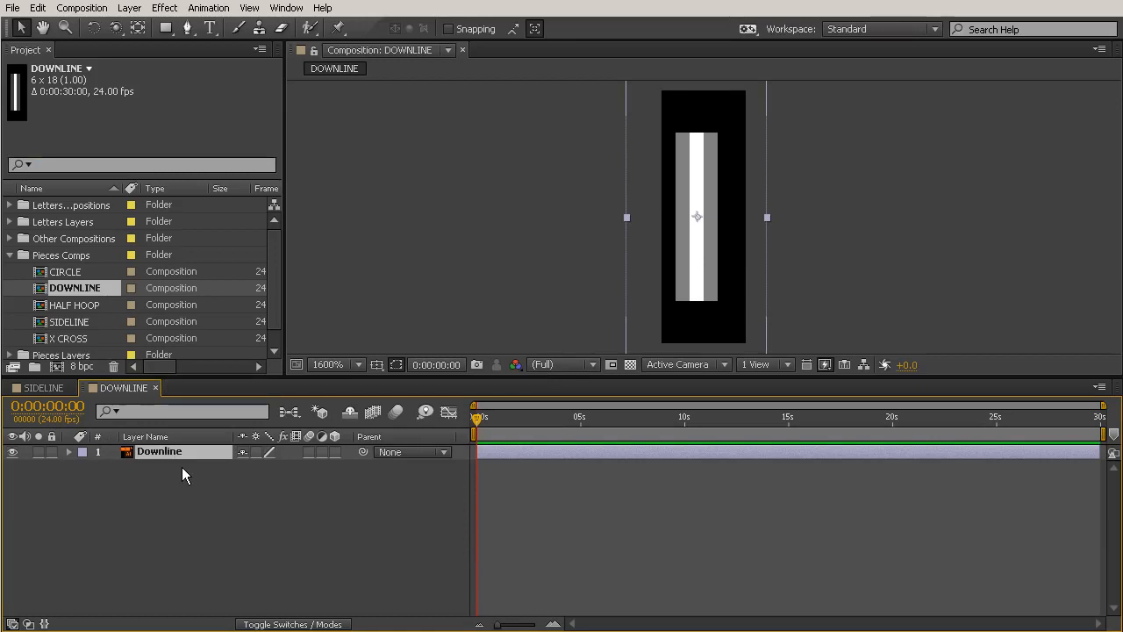
pyautogui.press('Return')
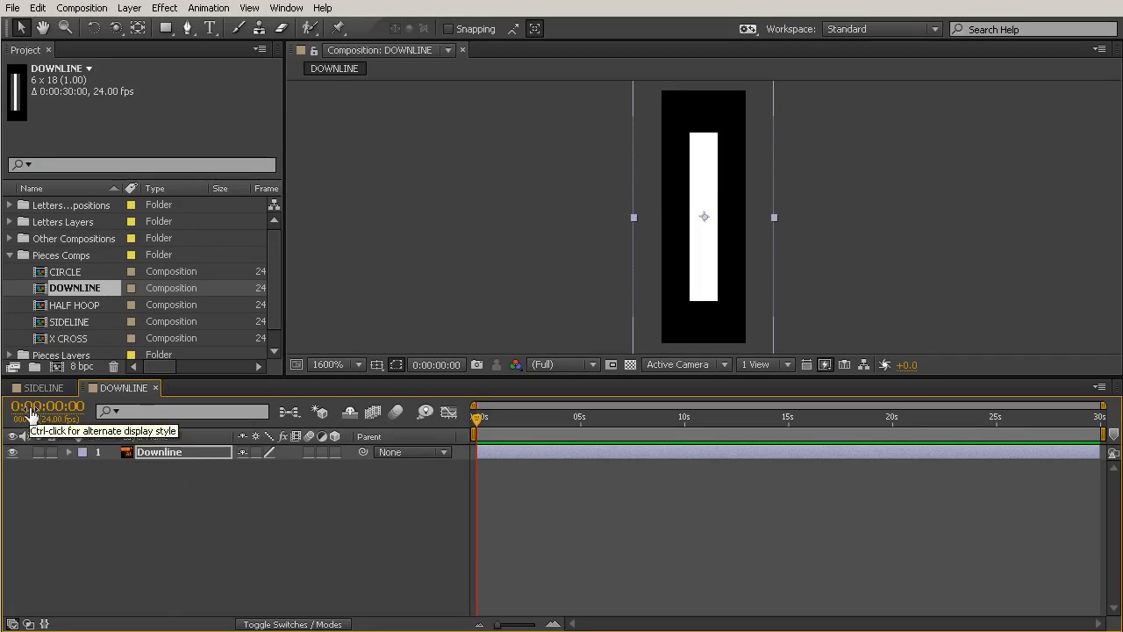
# Convert the Downline vector layer into an editable shape layer and delete the original layer.
pyautogui.rightClick(142, 457)
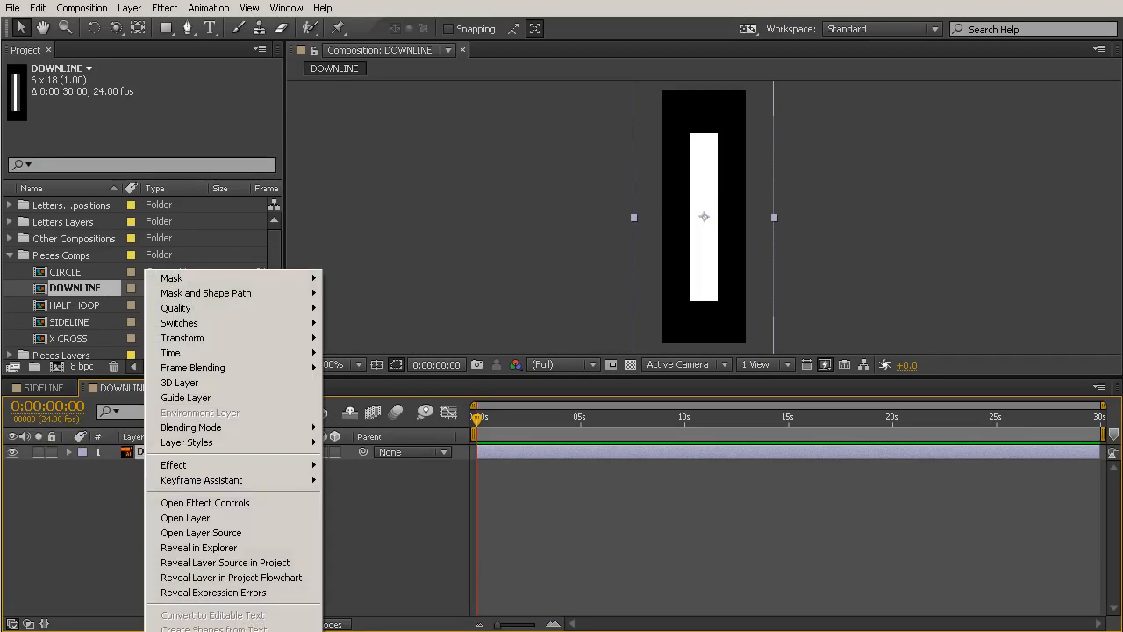
pyautogui.click(215, 631)
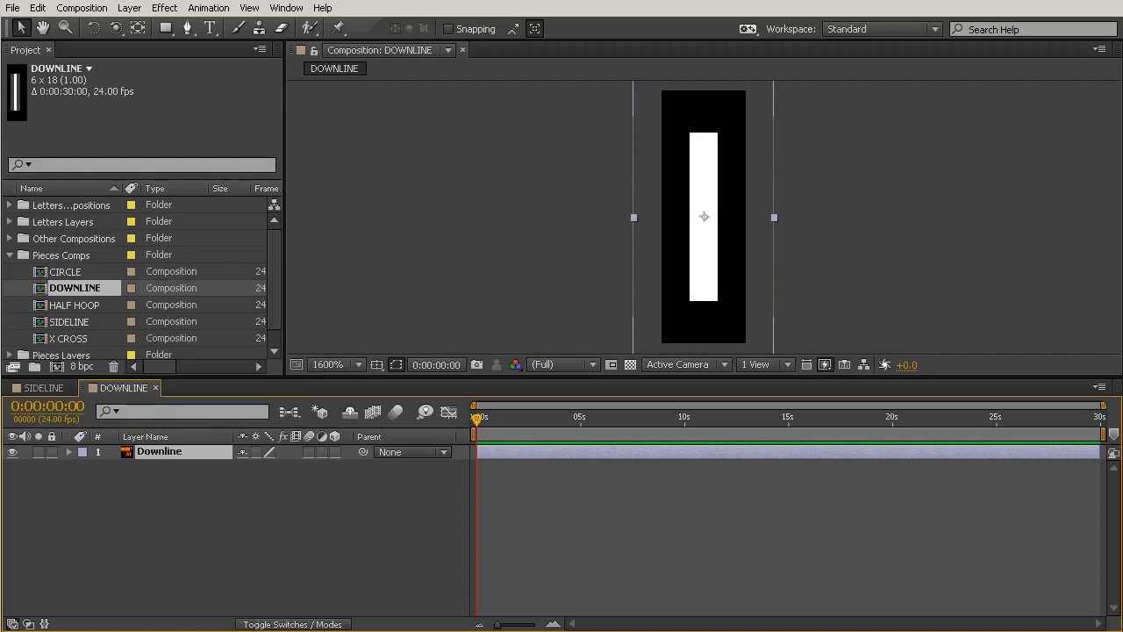
pyautogui.click(170, 465)
pyautogui.press('Delete')
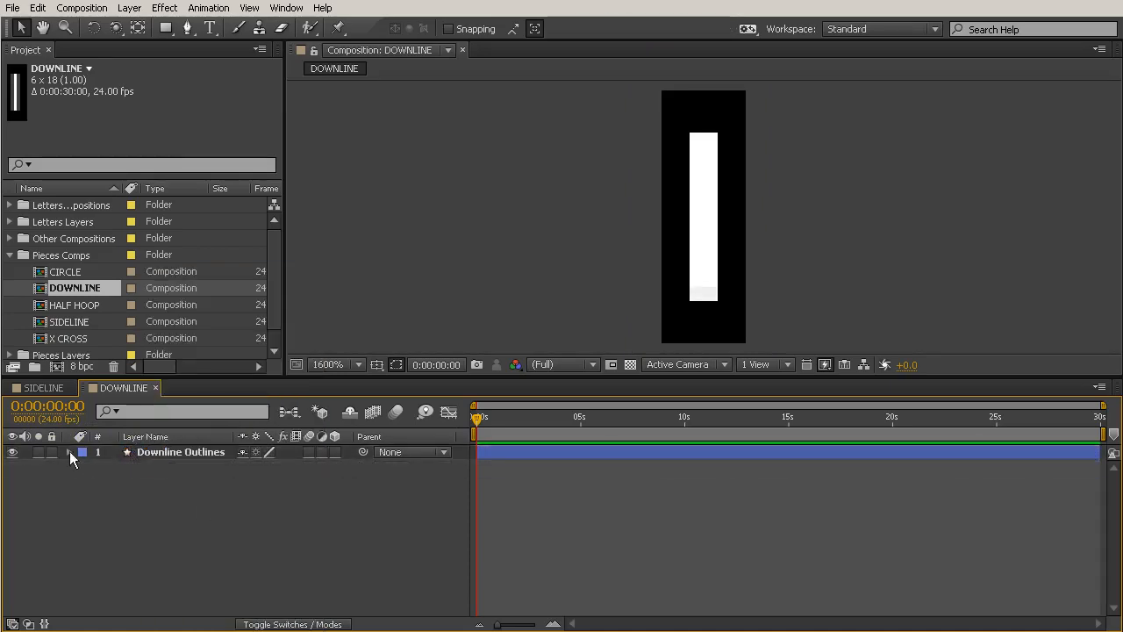
# Keyframe the Scale of the Downline Outlines layer from 0% at the first frame to 100% at frame 17.
pyautogui.click(68, 452)
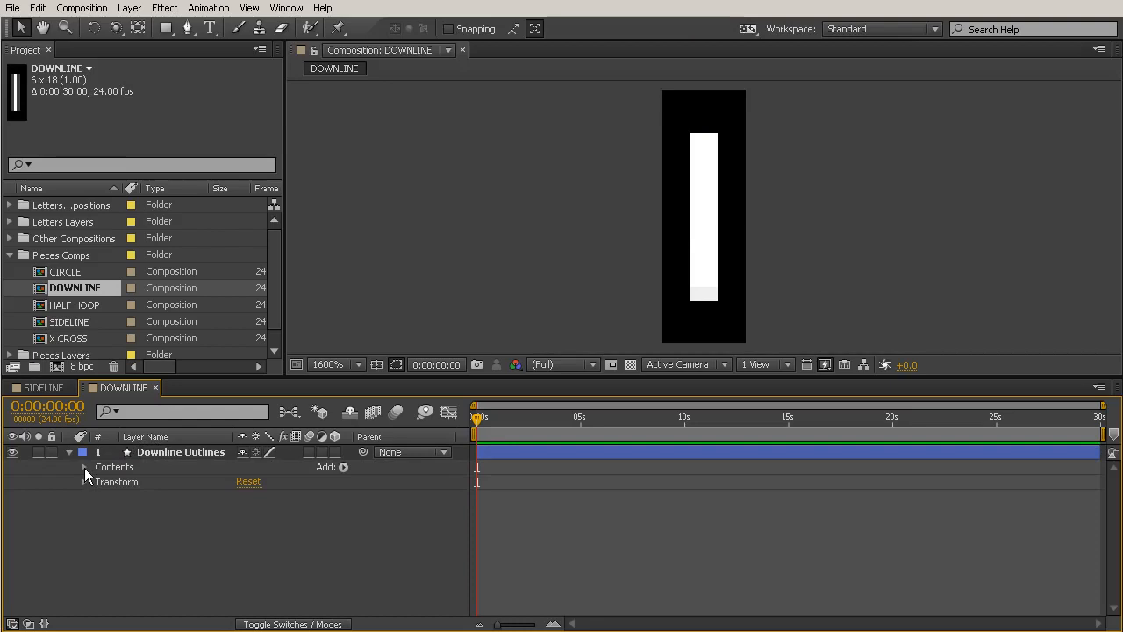
pyautogui.click(164, 452)
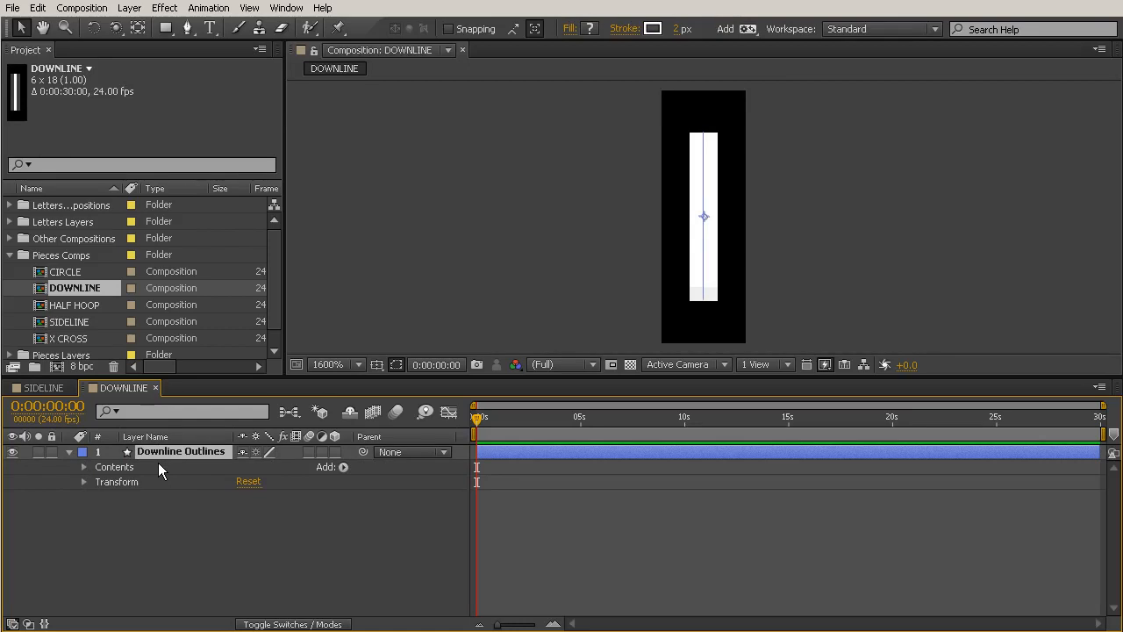
pyautogui.press('s')
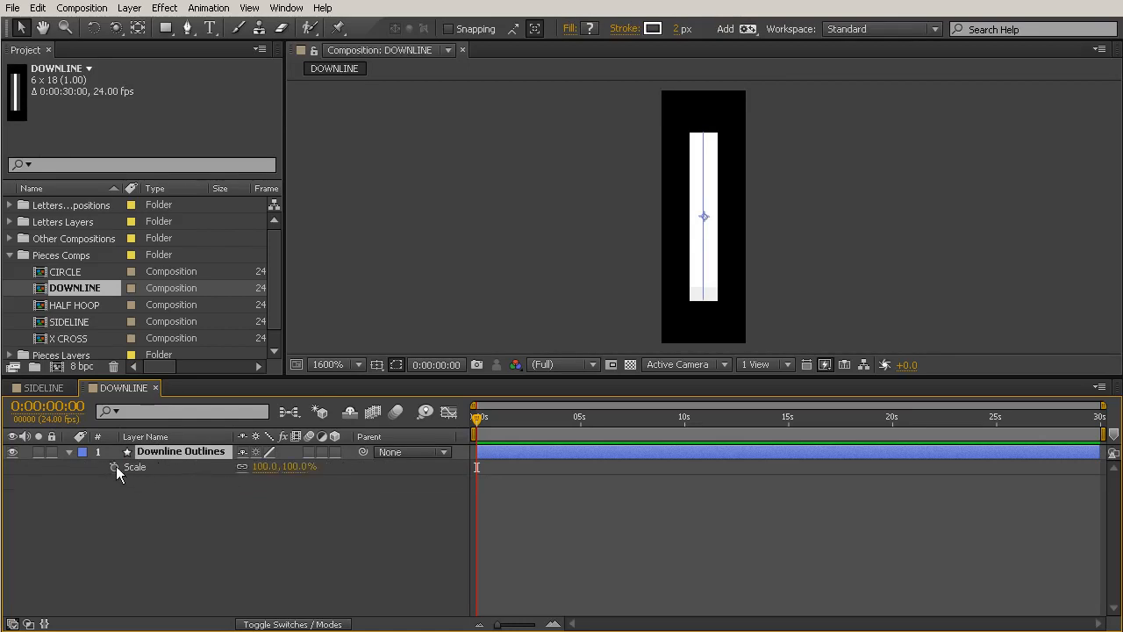
pyautogui.click(115, 467)
pyautogui.moveTo(270, 471); pyautogui.dragTo(163, 467)
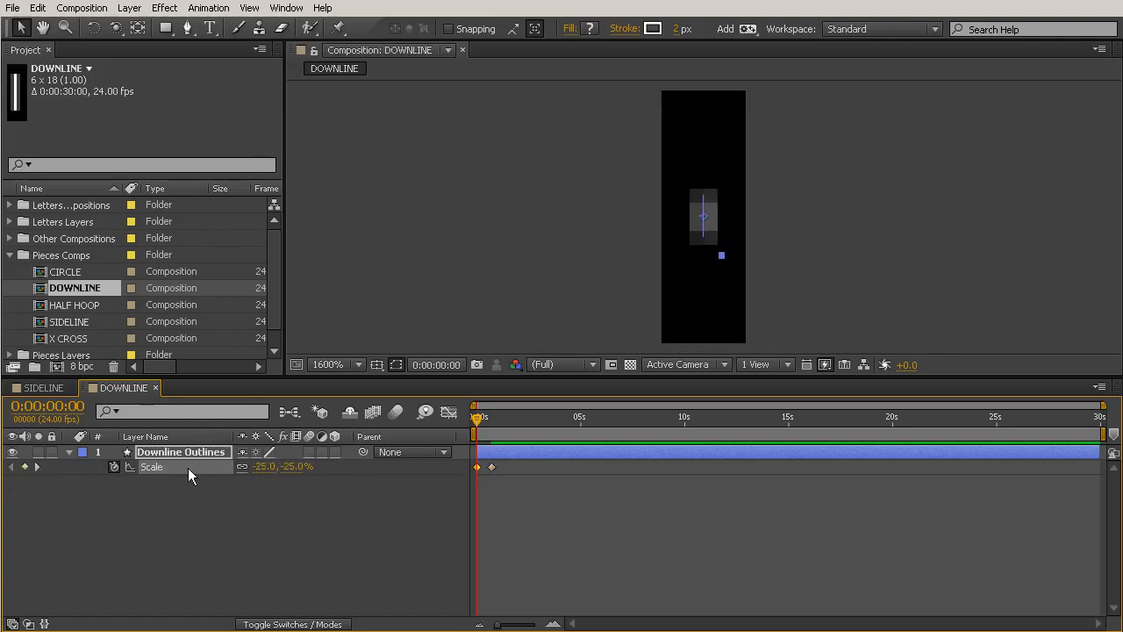
pyautogui.click(264, 466)
pyautogui.write('0')
pyautogui.click(284, 482)
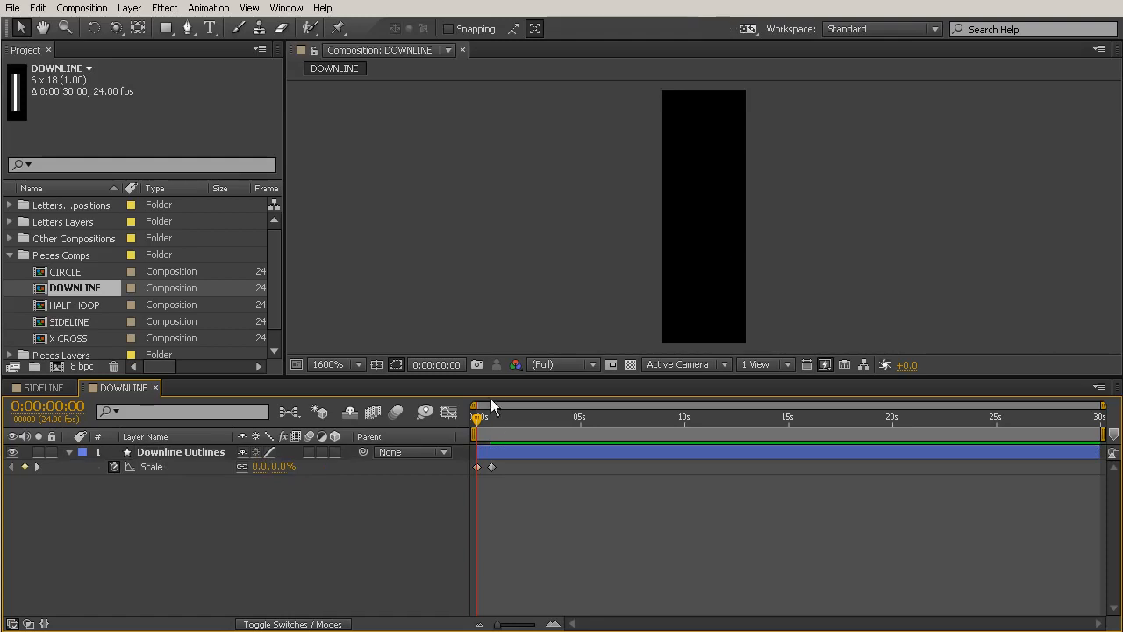
pyautogui.moveTo(476, 413); pyautogui.dragTo(494, 429)
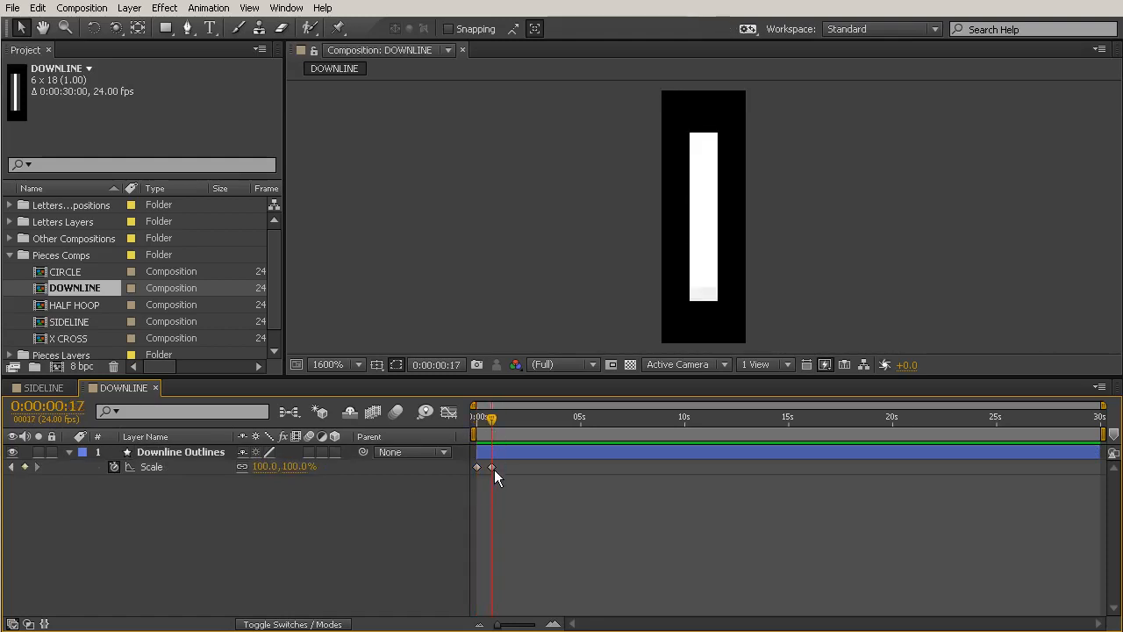
# Add an overshoot Scale keyframe of 106.5% at frame 10, between the two existing keyframes.
pyautogui.moveTo(499, 624); pyautogui.dragTo(537, 621)
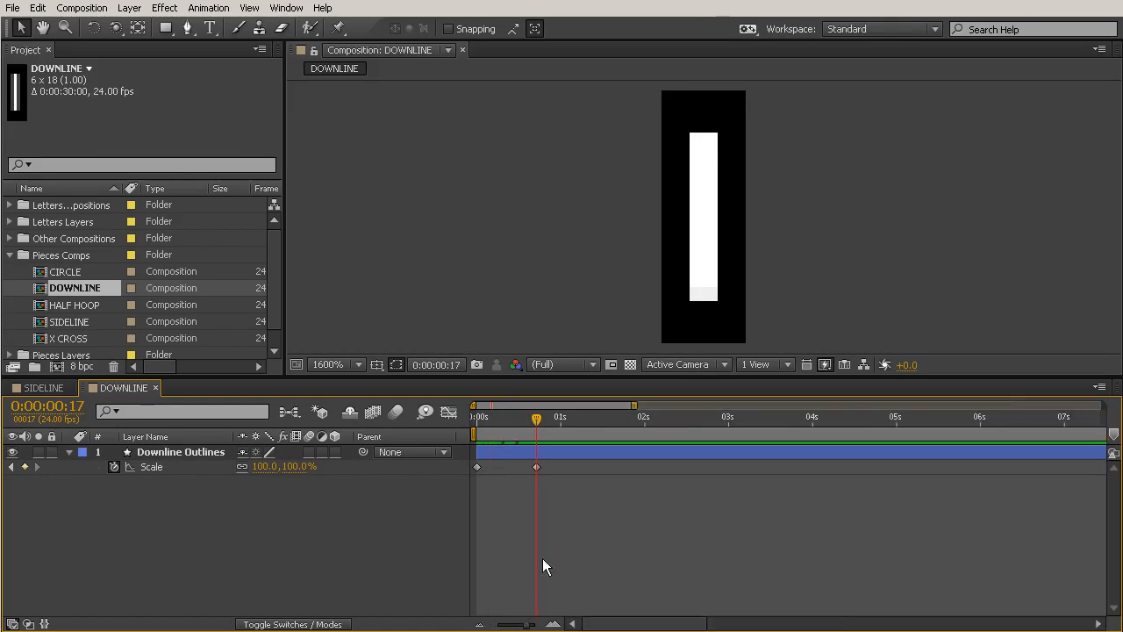
pyautogui.click(498, 426)
pyautogui.moveTo(498, 430); pyautogui.dragTo(523, 432)
pyautogui.moveTo(264, 468); pyautogui.dragTo(300, 475)
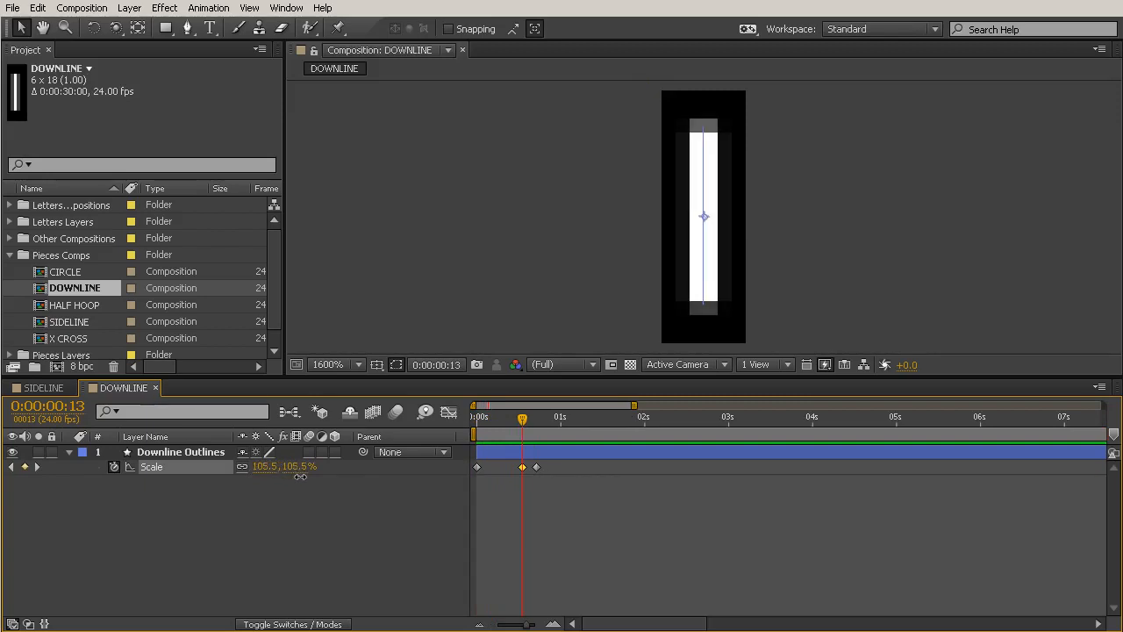
pyautogui.moveTo(474, 431); pyautogui.dragTo(513, 468)
# Move the last Scale keyframe earlier, to frame 15.
pyautogui.hotkey('shift', 'pagedown')
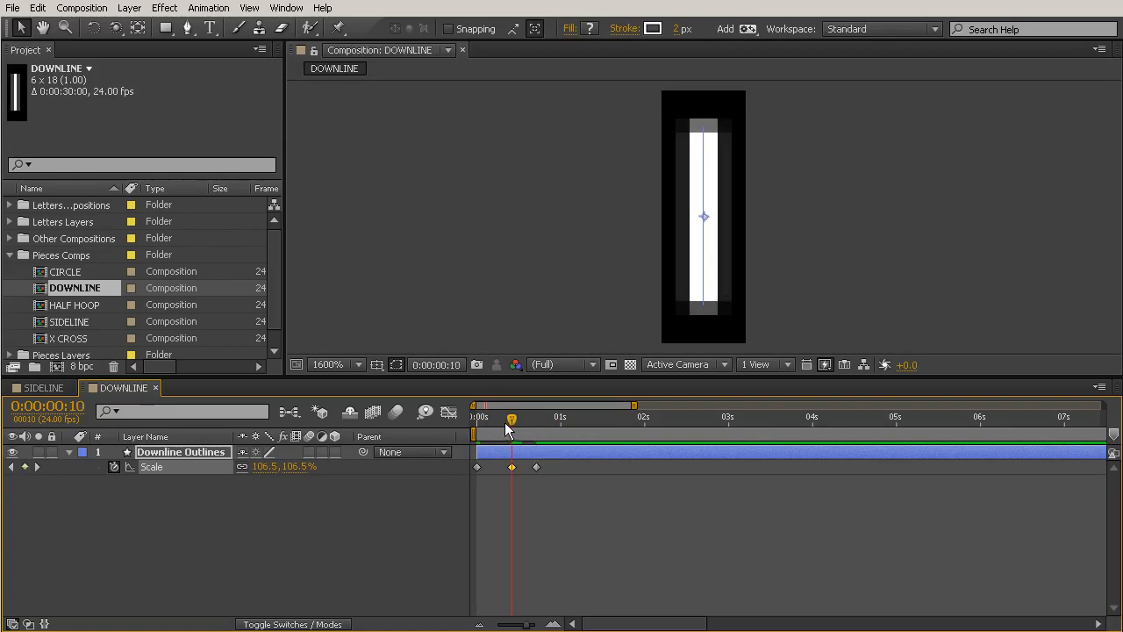
pyautogui.press('space')
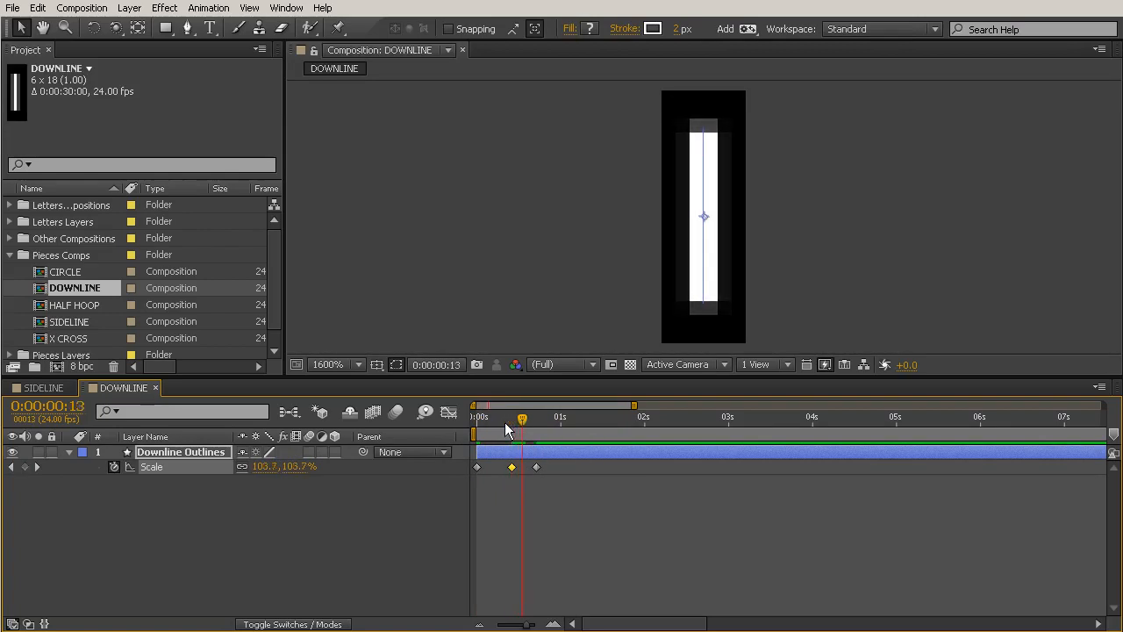
pyautogui.moveTo(537, 466); pyautogui.dragTo(395, 480)
# Apply Easy Ease to all three Scale keyframes of the Downline Outlines layer.
pyautogui.moveTo(592, 497); pyautogui.dragTo(451, 460)
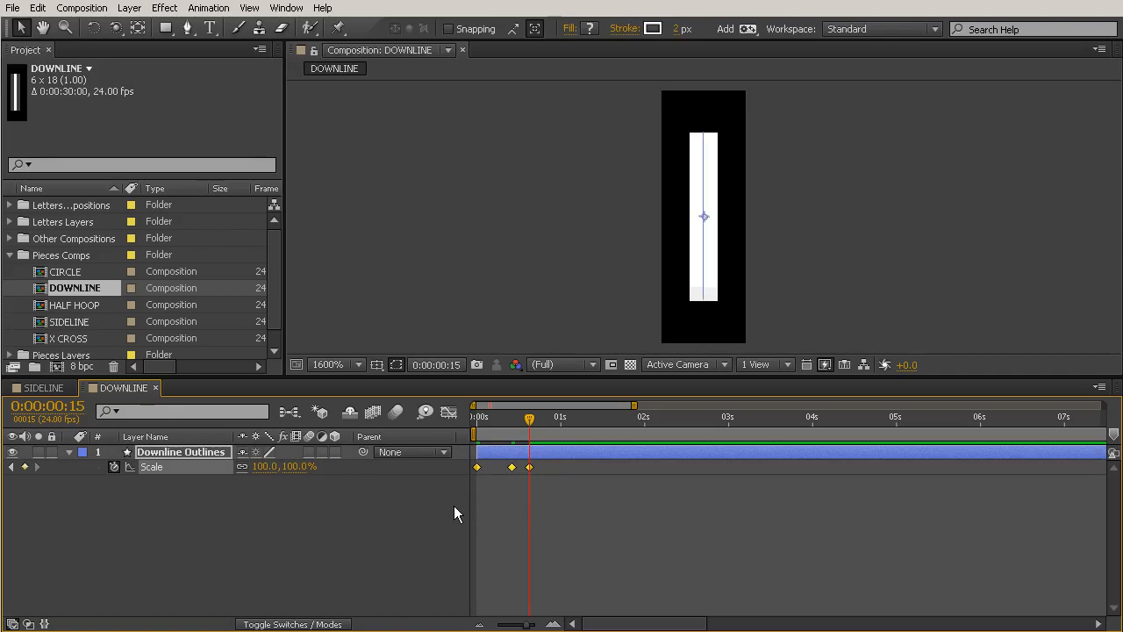
pyautogui.click(209, 8)
pyautogui.moveTo(147, 158)
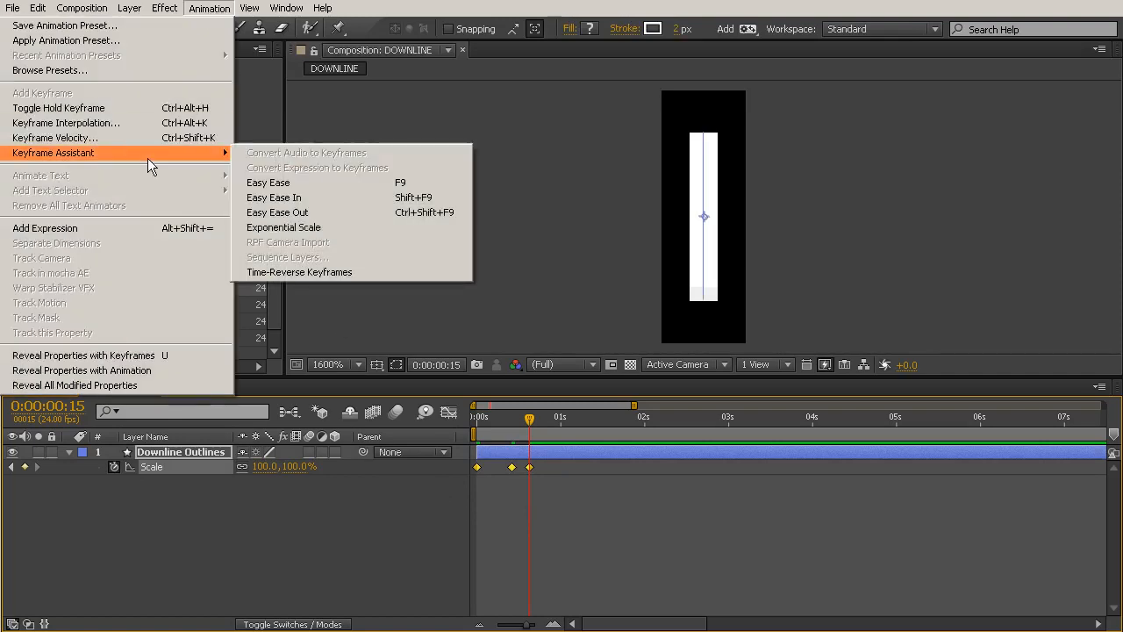
pyautogui.click(339, 192)
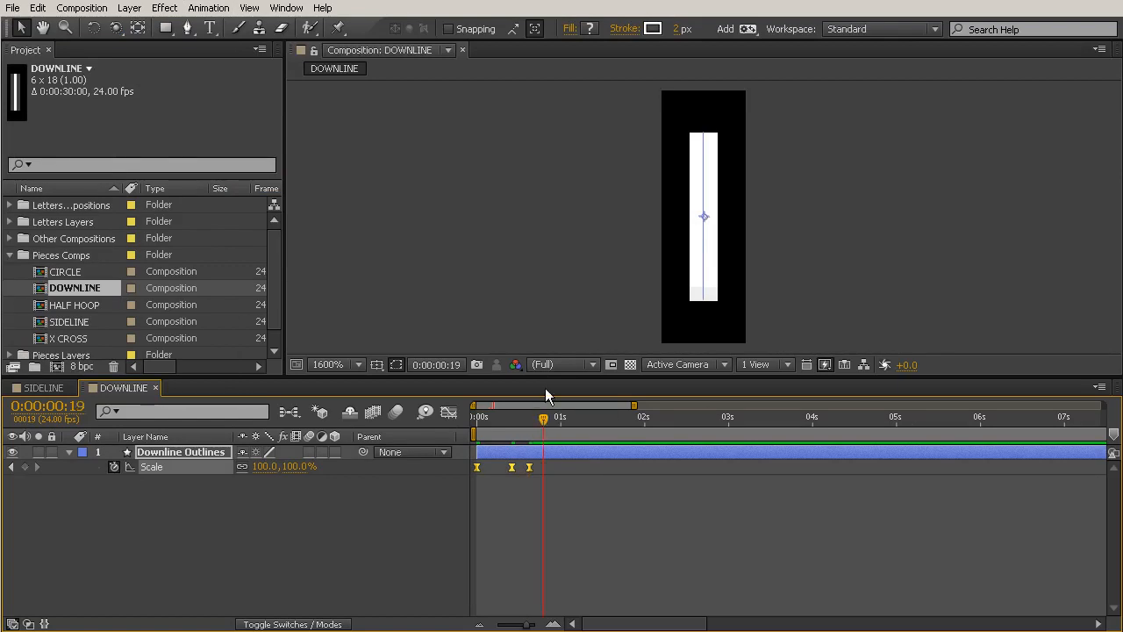
# End the work area at frame 19 and preview the line animation at 100% magnification.
pyautogui.press('space')
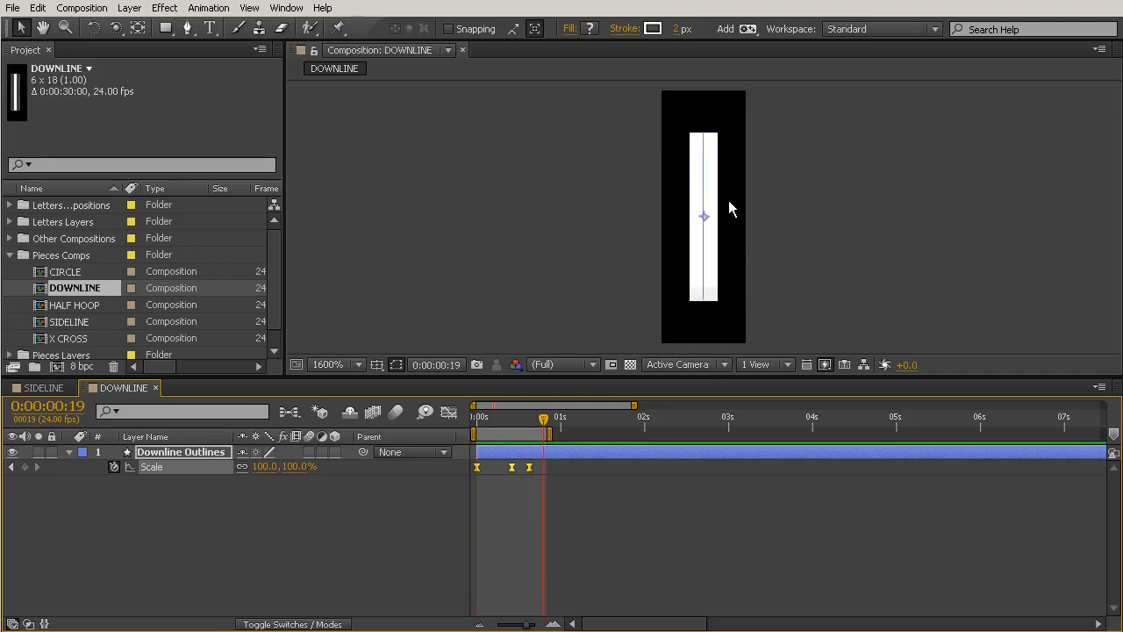
pyautogui.press(',')
pyautogui.press(',')
pyautogui.press(',')
pyautogui.press(',')
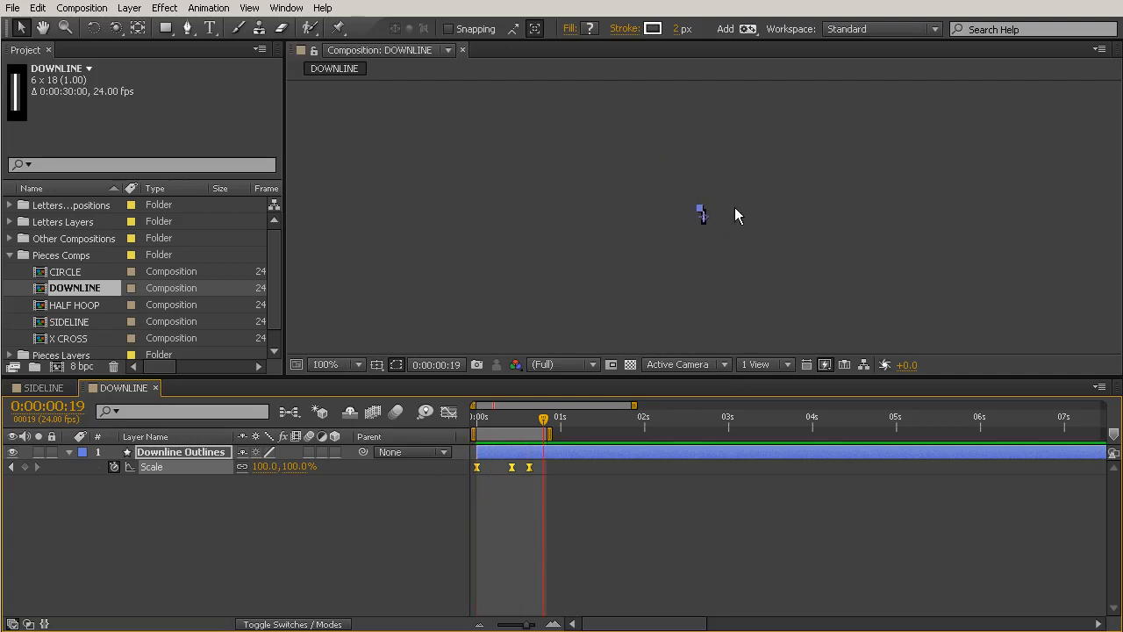
pyautogui.click(772, 276)
pyautogui.press('KP_0')
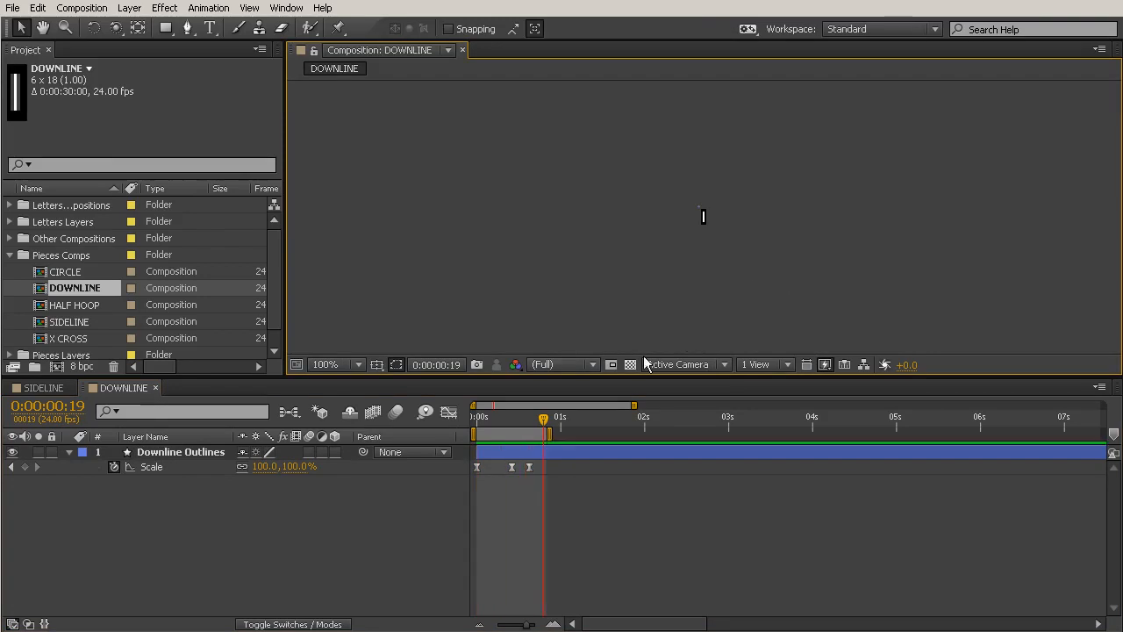
# Try a proportional Scale of 147.5% on the overshoot keyframe at frame 10, and undo it.
pyautogui.moveTo(499, 428)
pyautogui.mouseDown()
pyautogui.moveTo(479, 428)
pyautogui.moveTo(511, 427)
pyautogui.mouseUp()
pyautogui.scroll(5, 714, 202)
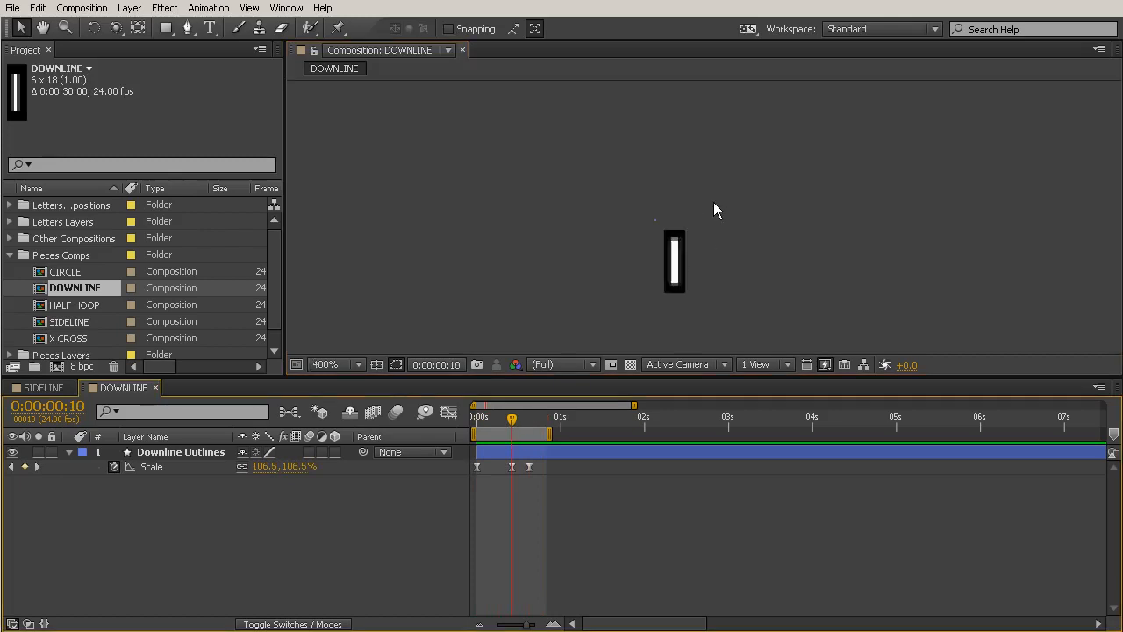
pyautogui.moveTo(714, 267); pyautogui.dragTo(706, 180)
pyautogui.press('v')
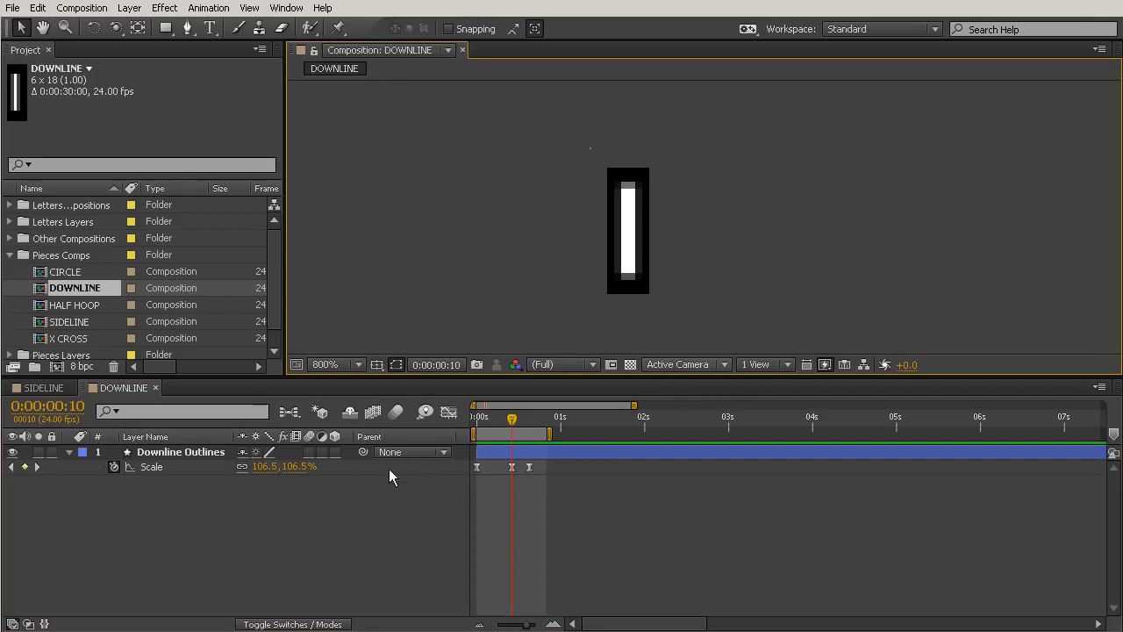
pyautogui.moveTo(258, 469); pyautogui.dragTo(294, 471)
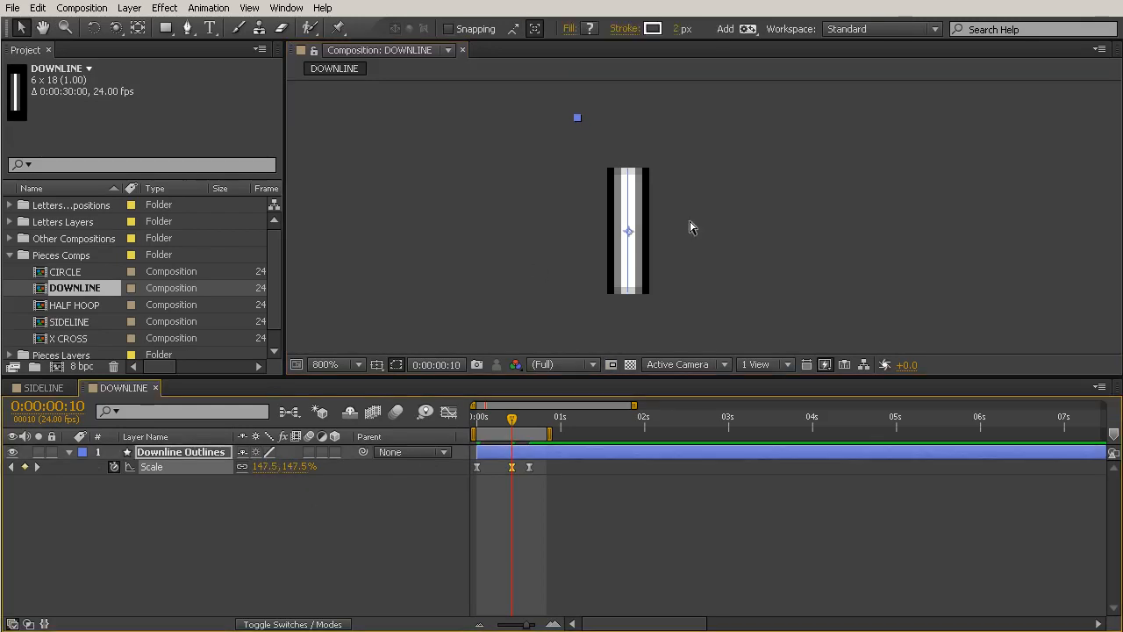
pyautogui.hotkey('ctrl', 'z')
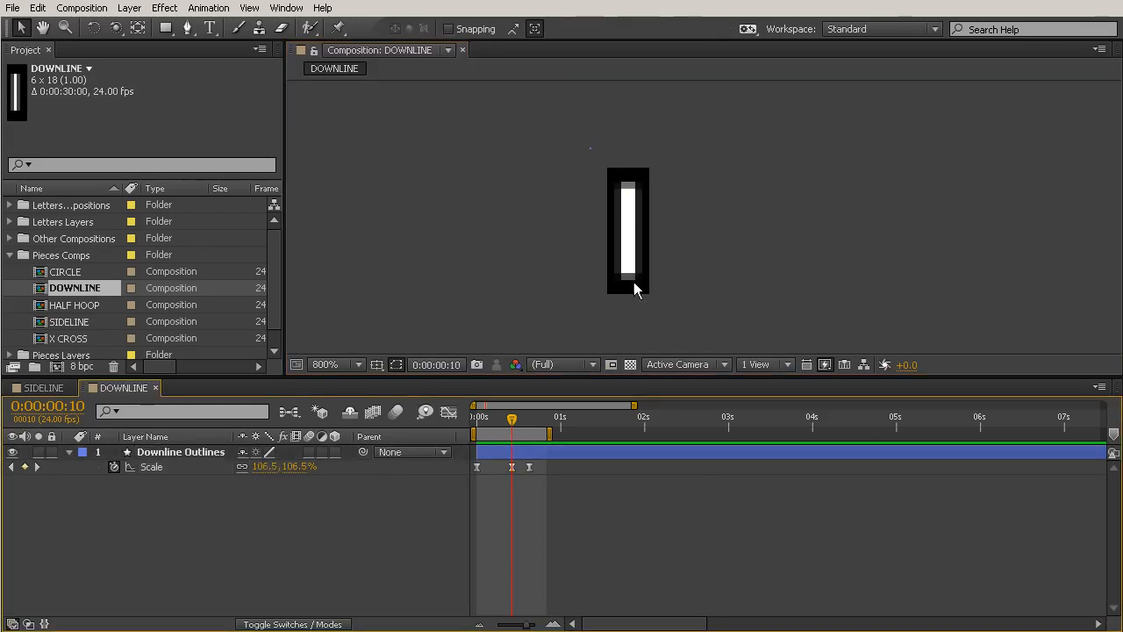
# Unlink the Scale proportions and set only the vertical scale to 152.5% at the frame 10 keyframe.
pyautogui.click(243, 468)
pyautogui.moveTo(269, 466); pyautogui.dragTo(338, 471)
pyautogui.hotkey('ctrl', 'z')
# Preview the vertically stretched overshoot at 100% magnification.
pyautogui.moveTo(512, 419); pyautogui.dragTo(558, 421)
pyautogui.press(',')
pyautogui.press(',')
pyautogui.press(',')
pyautogui.click(765, 274)
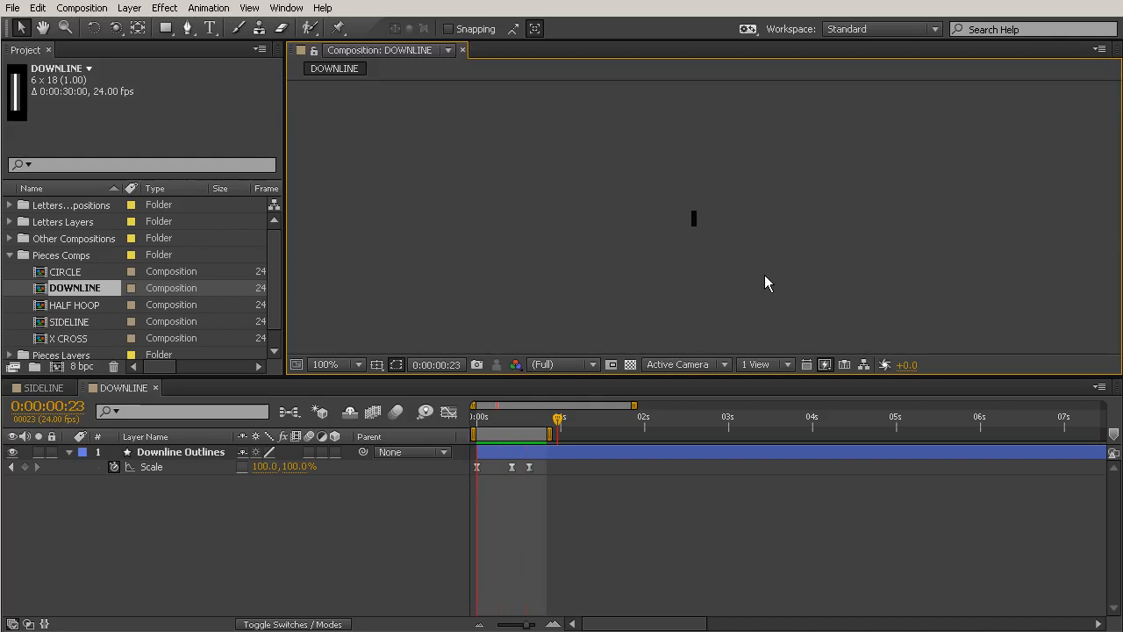
# Reduce the vertical scale of the frame 10 keyframe to 127.5% and preview the animation.
pyautogui.click(513, 419)
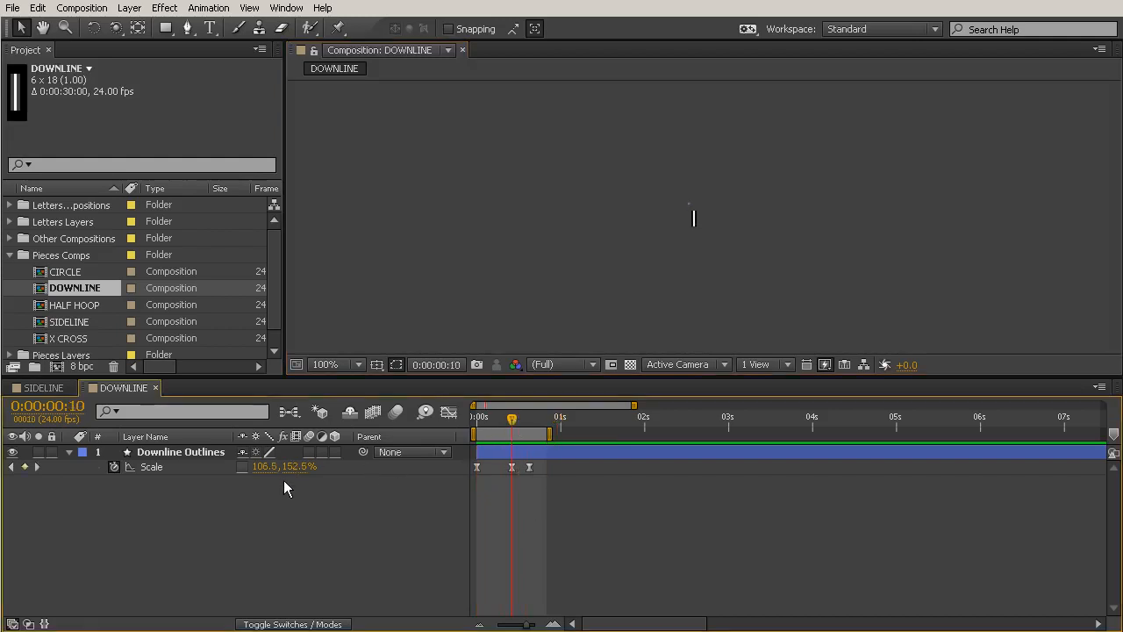
pyautogui.moveTo(293, 468); pyautogui.dragTo(274, 477)
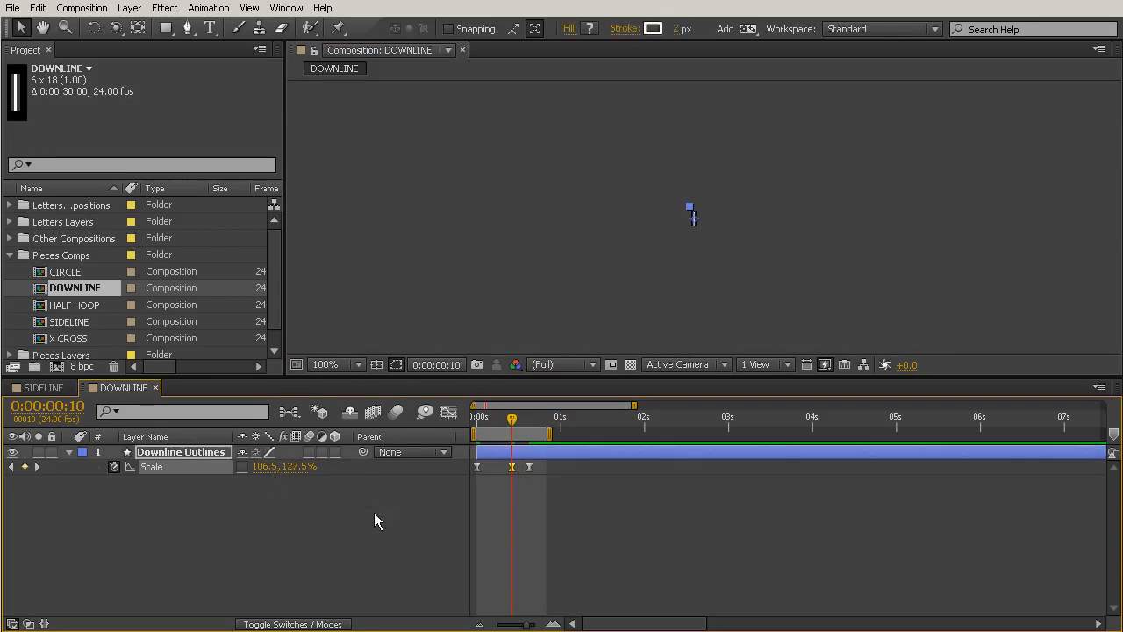
pyautogui.click(273, 484)
pyautogui.press('KP_0')
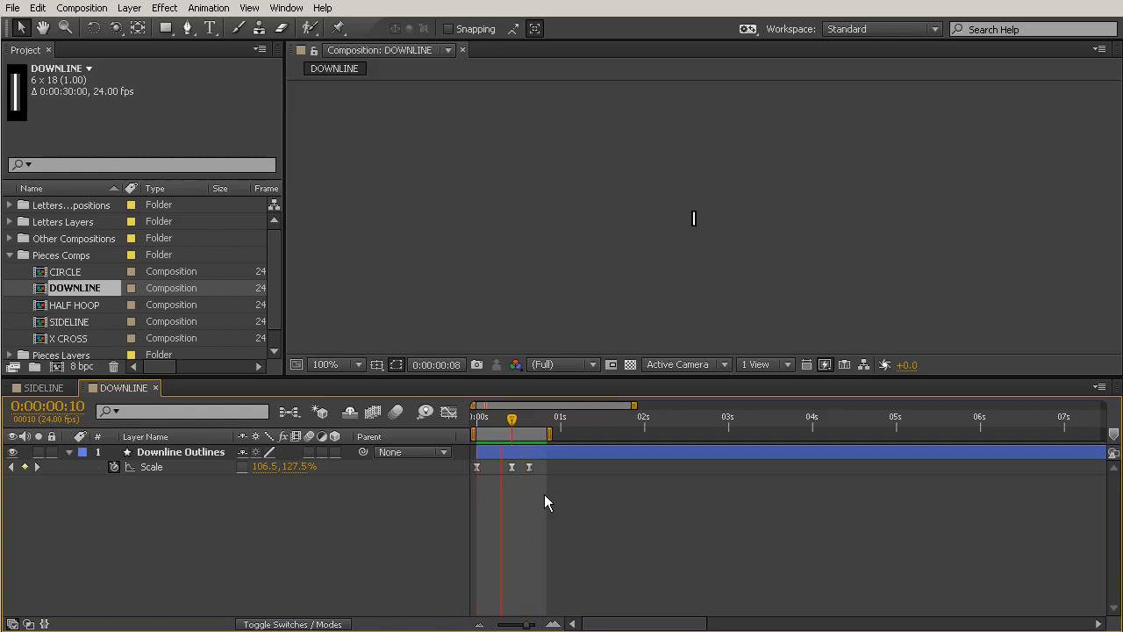
# Enable motion blur for the Downline Outlines layer and for the whole composition, with the playhead at frame 0.
pyautogui.scroll(6, 670, 208)
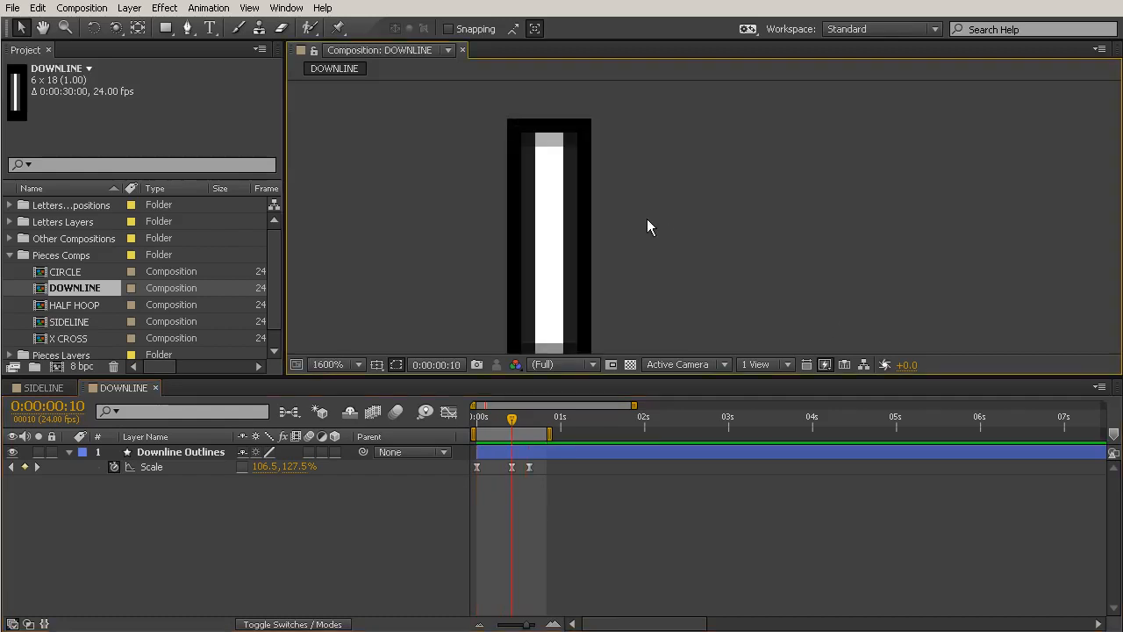
pyautogui.scroll(-2, 662, 219)
pyautogui.moveTo(513, 419); pyautogui.dragTo(467, 419)
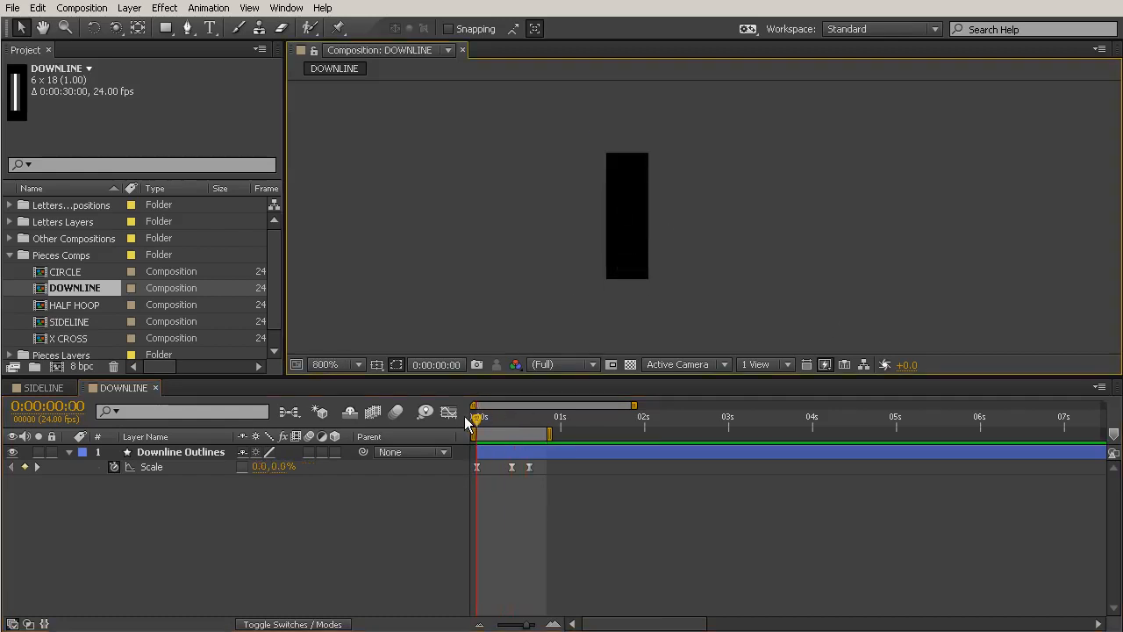
pyautogui.click(309, 452)
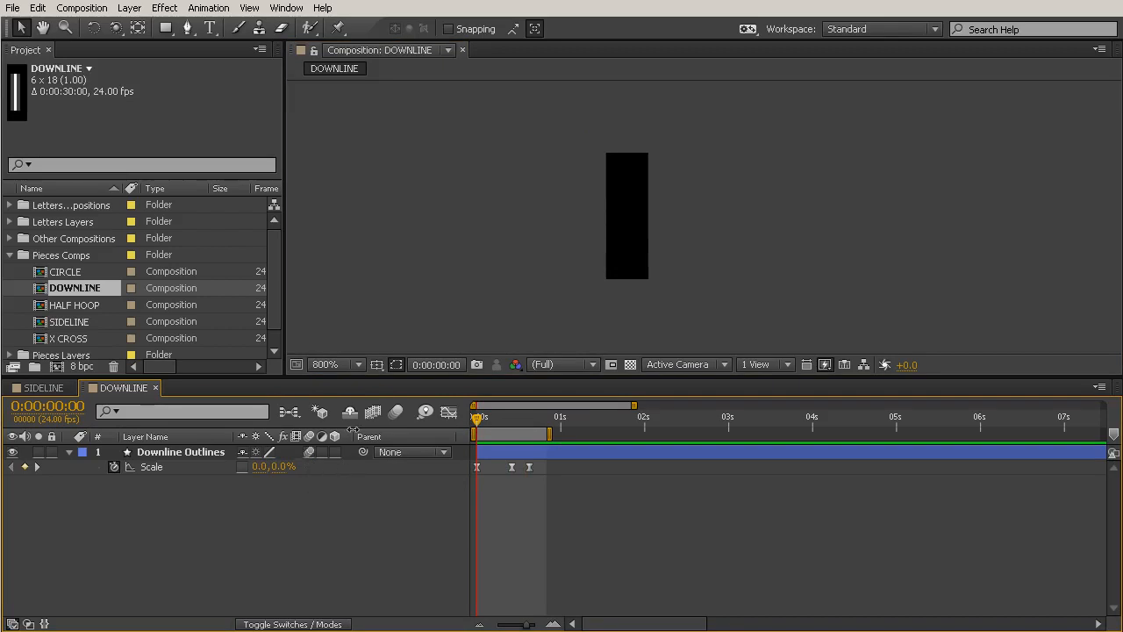
pyautogui.click(397, 413)
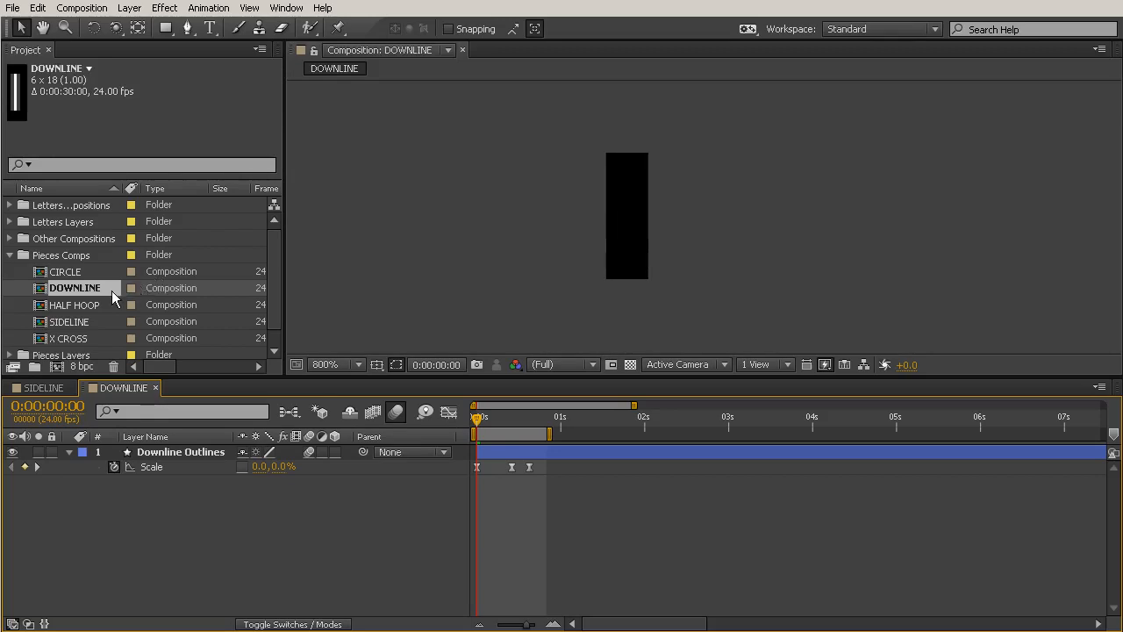
# Open the X CROSS composition for editing and set its playhead to frame 0.
pyautogui.doubleClick(68, 342)
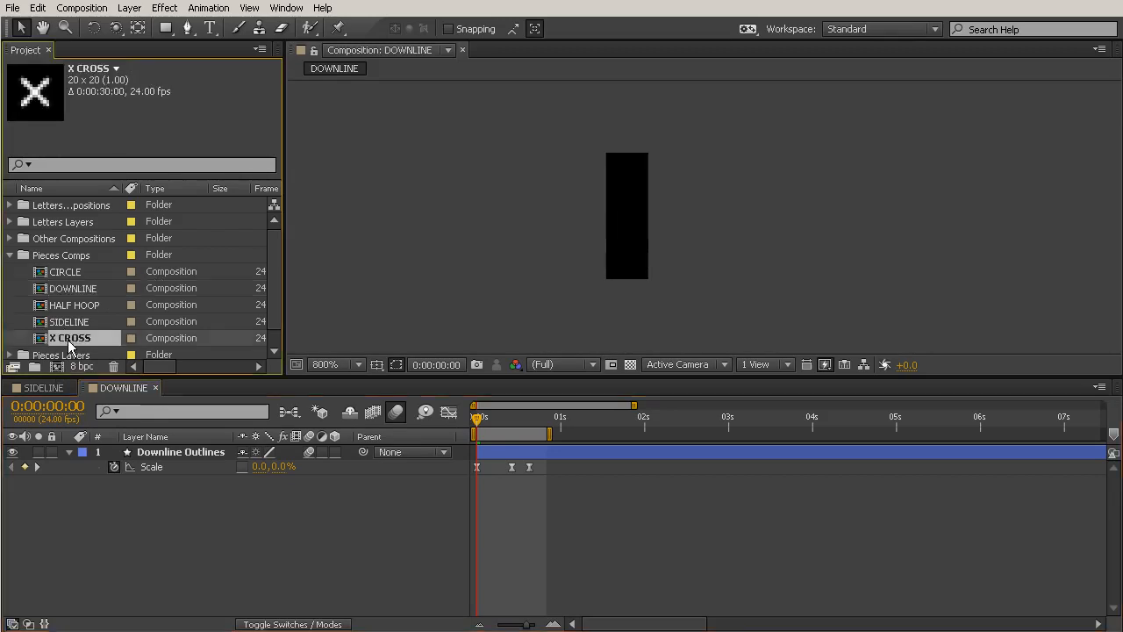
pyautogui.scroll(5, 713, 212)
pyautogui.scroll(-1, 705, 221)
pyautogui.press('space')
pyautogui.moveTo(689, 283); pyautogui.dragTo(705, 232)
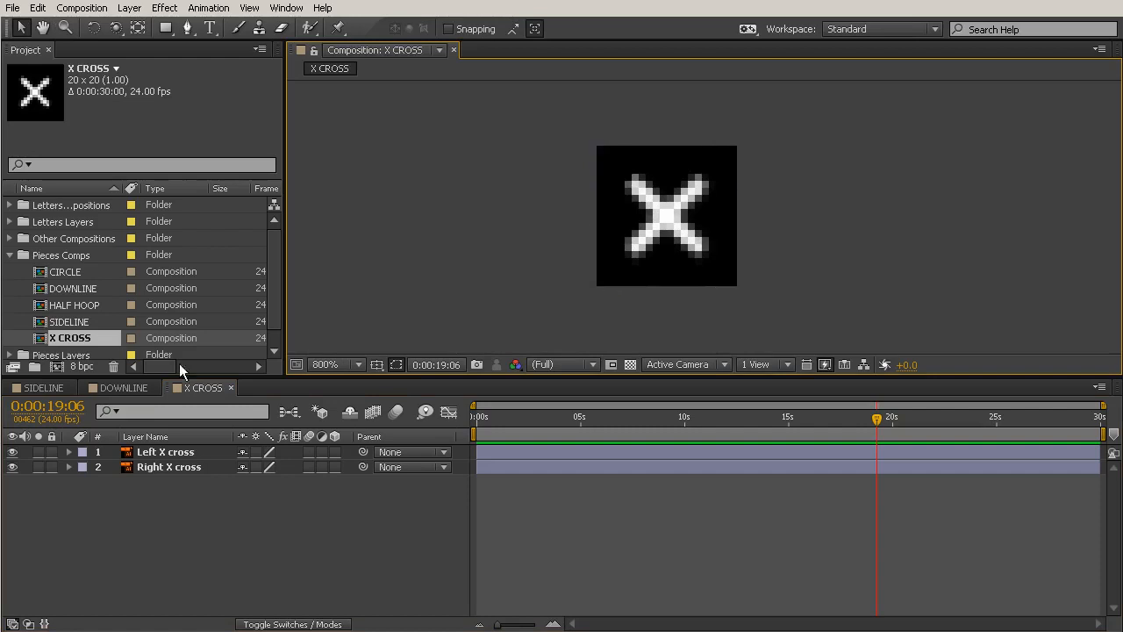
pyautogui.press('Home')
pyautogui.click(476, 417)
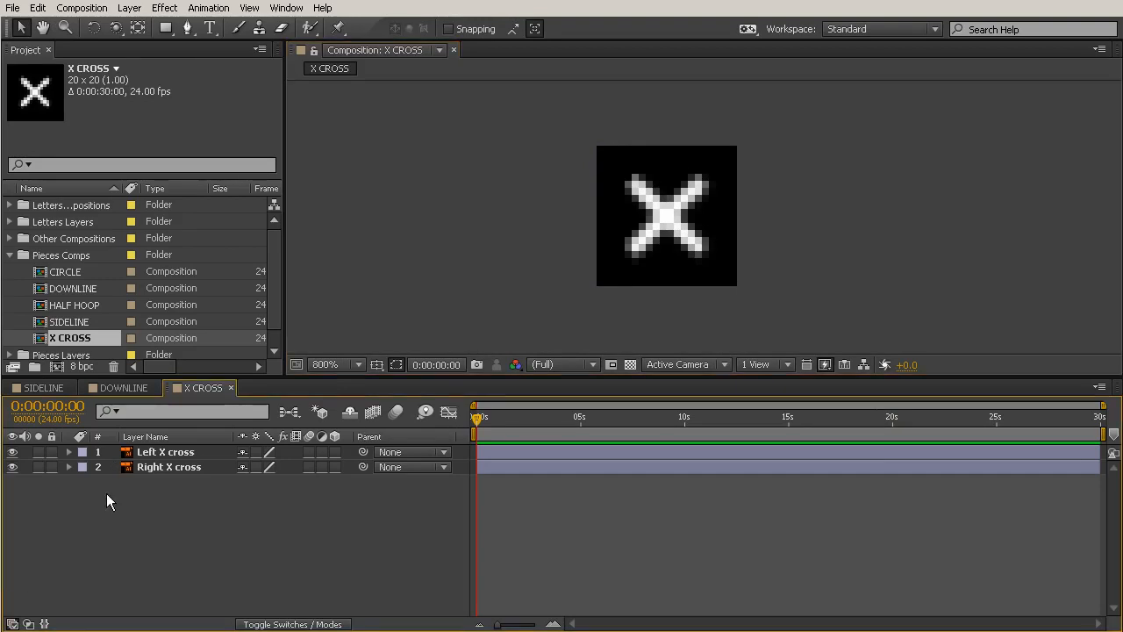
# Create shape layers from the Left and Right X cross layers and delete the two original vector layers.
pyautogui.click(149, 452)
pyautogui.keyDown('shift'); pyautogui.click(156, 467); pyautogui.keyUp('shift')
pyautogui.rightClick(176, 457)
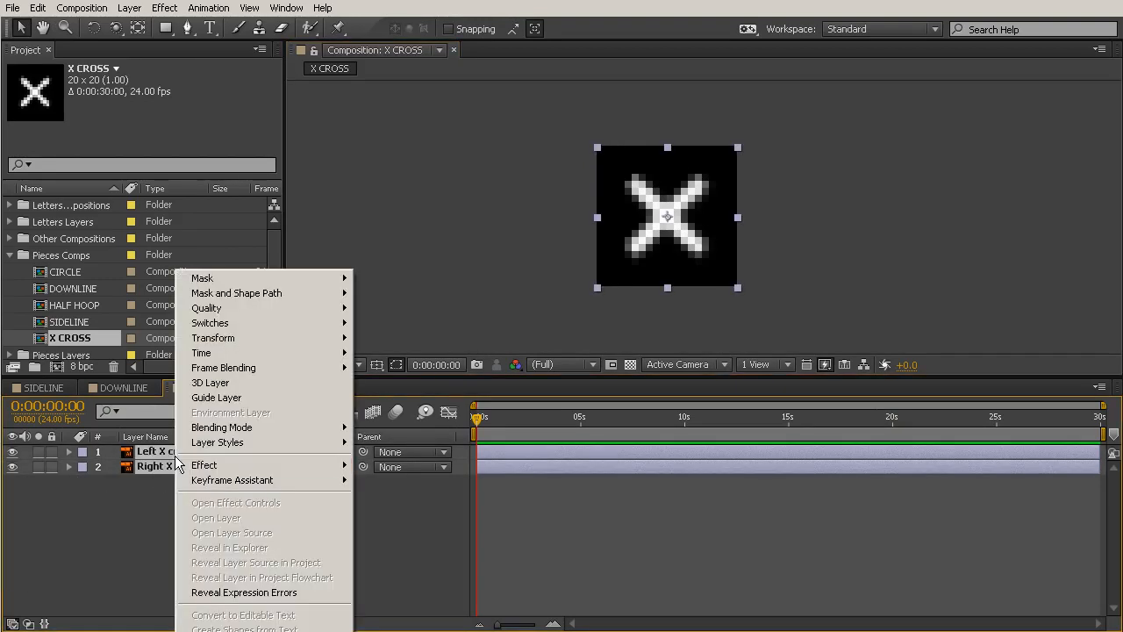
pyautogui.click(237, 628)
pyautogui.click(157, 482)
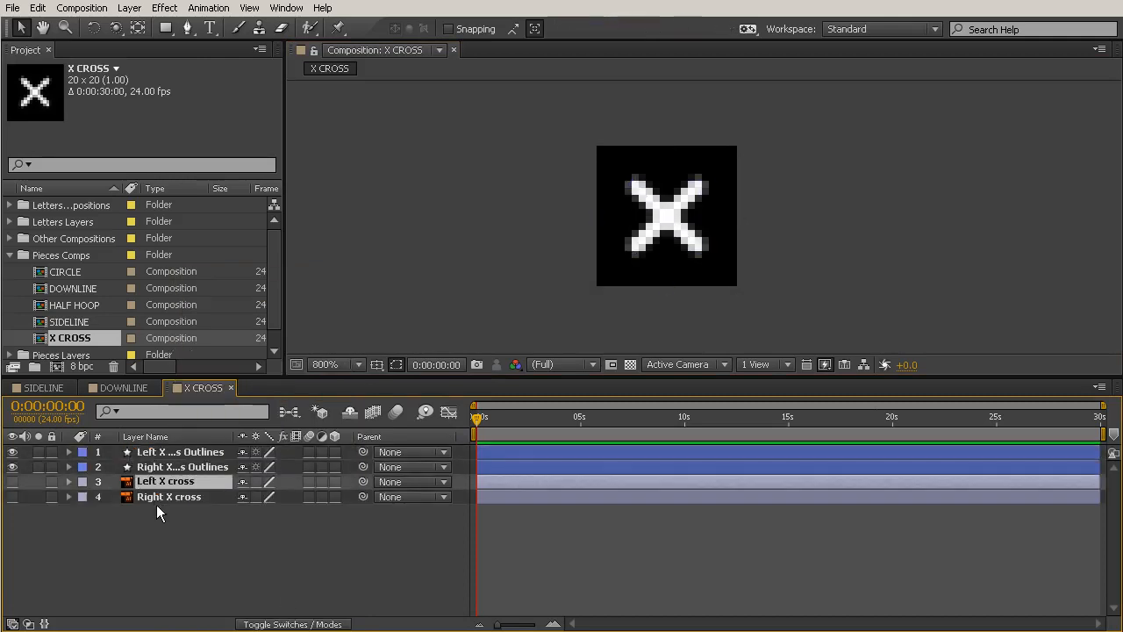
pyautogui.keyDown('shift'); pyautogui.click(156, 496); pyautogui.keyUp('shift')
pyautogui.press('Delete')
# Add a Trim Paths operator to the Left X cross Outlines layer.
pyautogui.hotkey('ctrl', 'a')
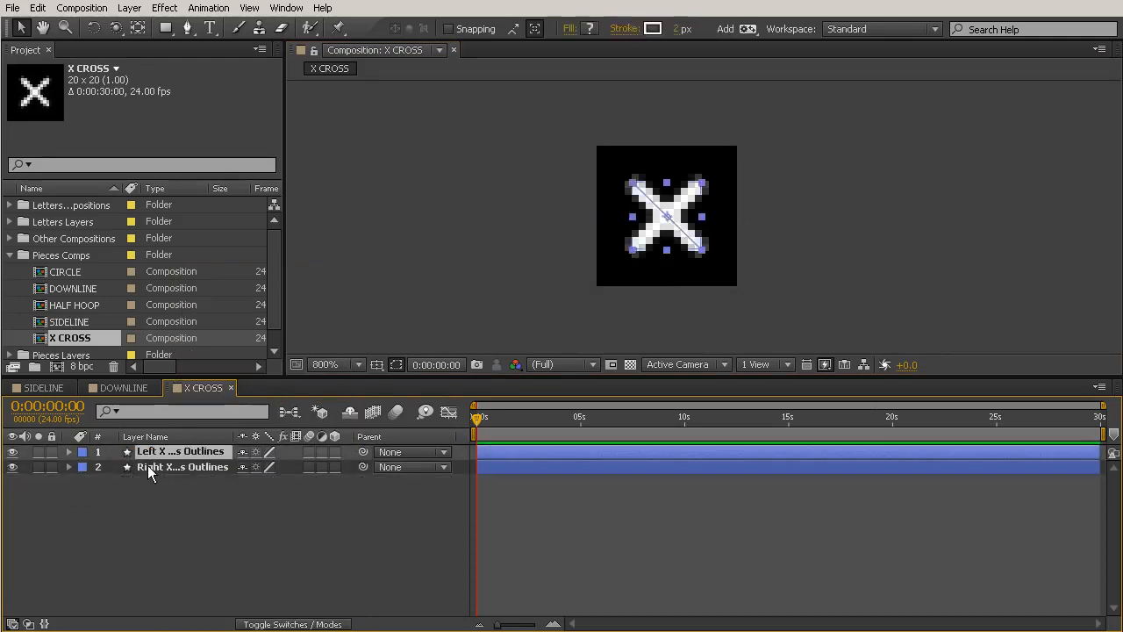
pyautogui.click(69, 452)
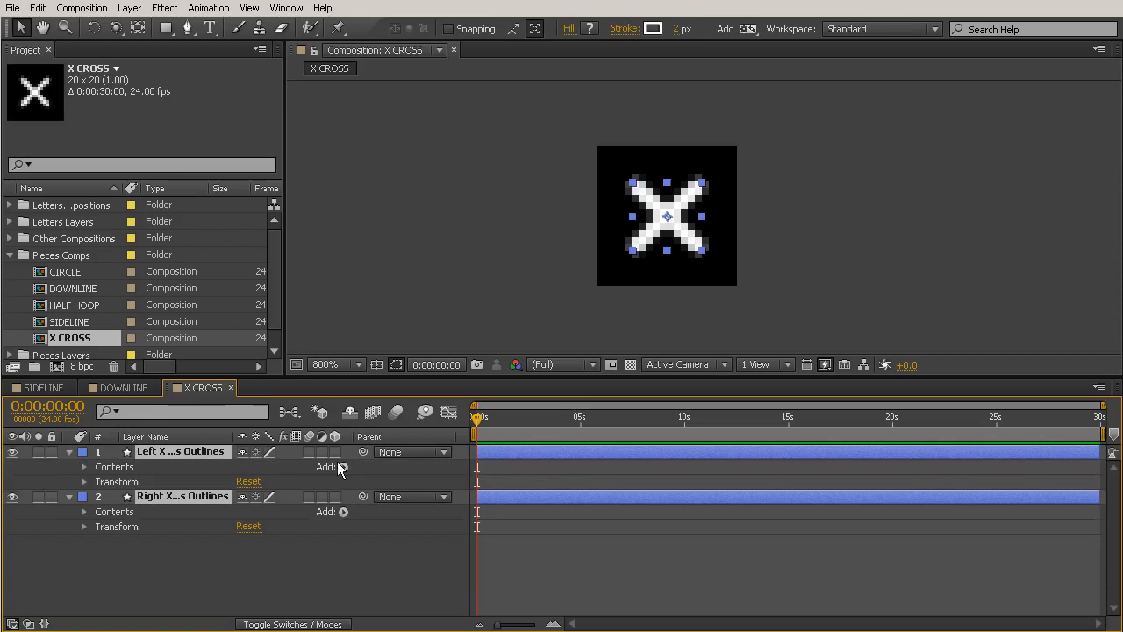
pyautogui.click(344, 467)
pyautogui.click(377, 560)
pyautogui.click(342, 543)
pyautogui.click(402, 452)
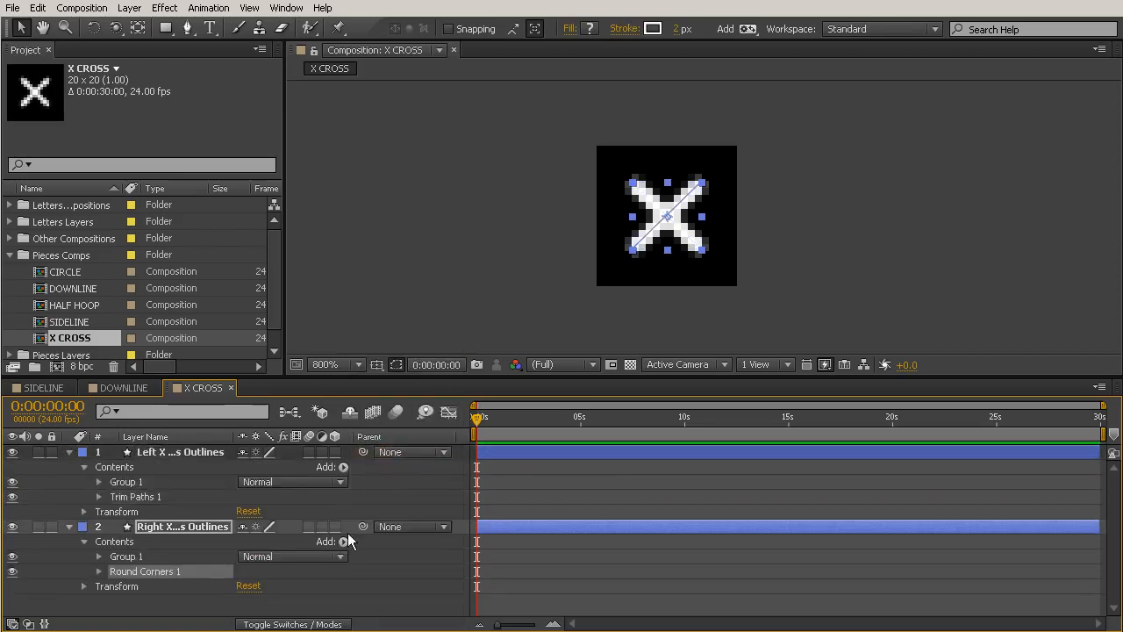
pyautogui.press('Delete')
# Add a Trim Paths operator to the Right X cross Outlines layer and make the timeline area taller.
pyautogui.click(343, 541)
pyautogui.click(404, 465)
pyautogui.moveTo(445, 374); pyautogui.dragTo(443, 331)
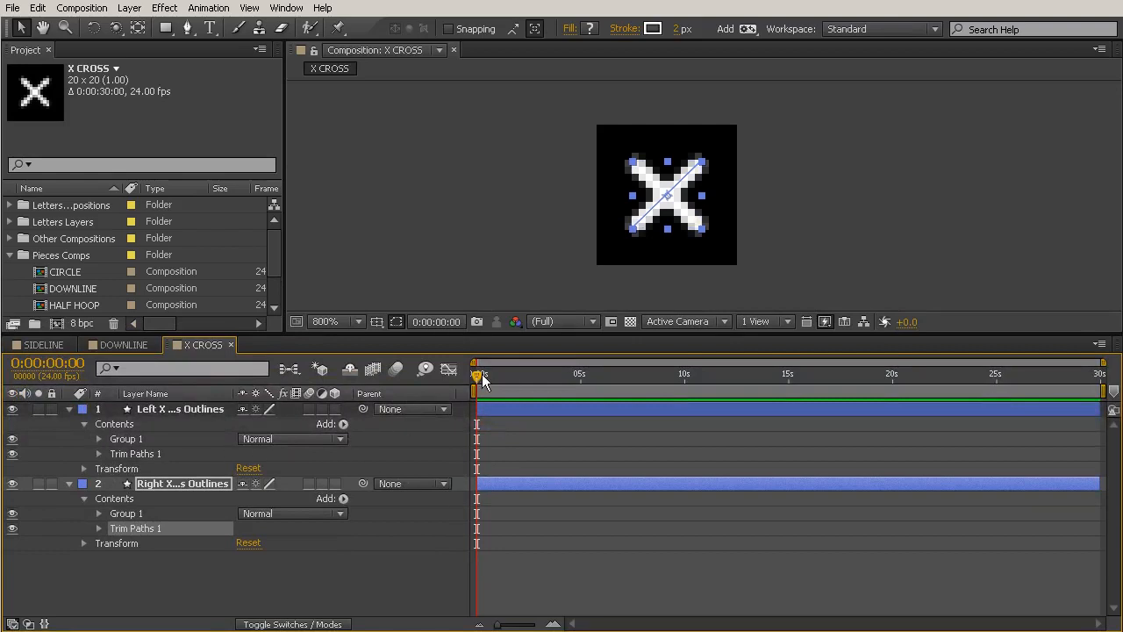
# Expand Trim Paths on both X cross layers and set each End value to 0%.
pyautogui.click(99, 454)
pyautogui.moveTo(248, 483); pyautogui.dragTo(117, 487)
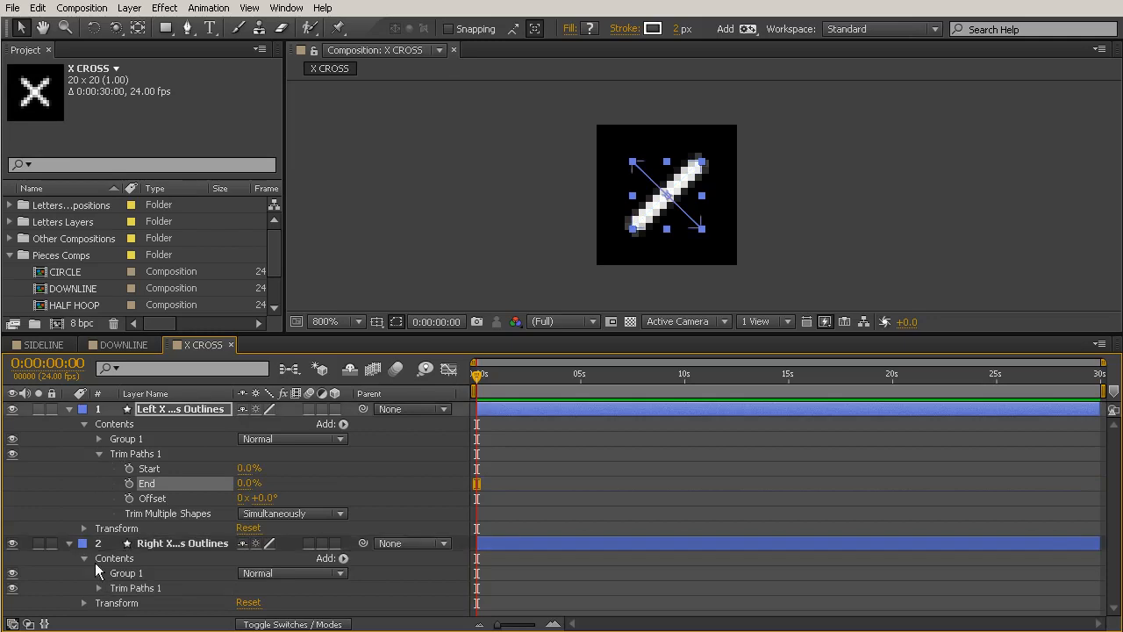
pyautogui.click(99, 588)
pyautogui.scroll(-2, 99, 584)
pyautogui.moveTo(249, 578); pyautogui.dragTo(76, 586)
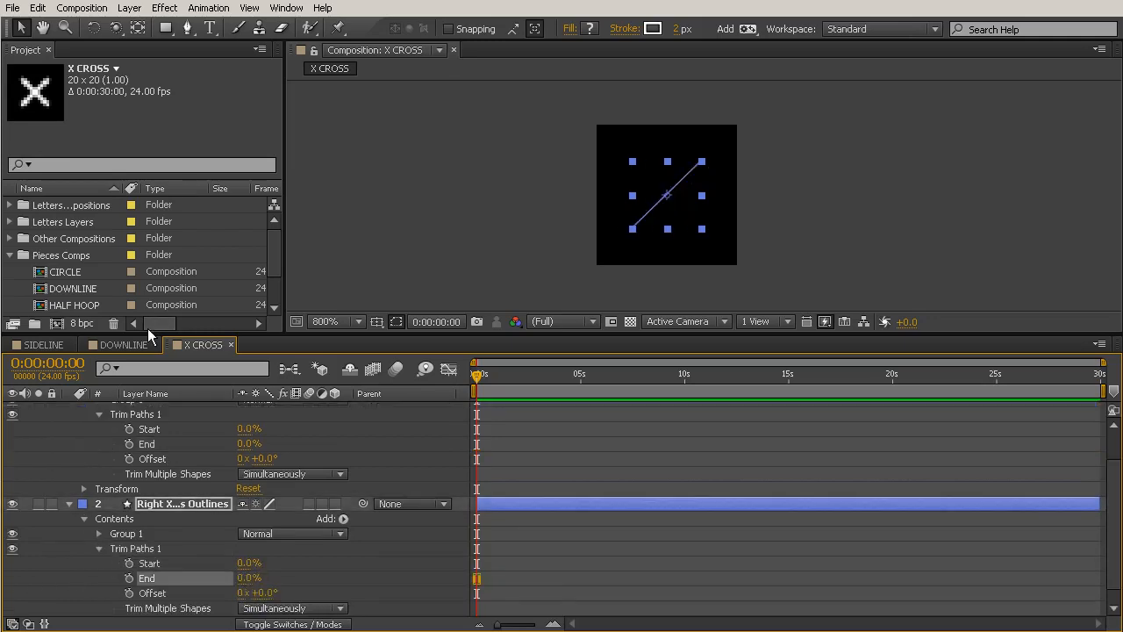
# At frame 10, set the Trim Paths End of both X cross layers to 100% and enable End keyframing.
pyautogui.hotkey('shift', 'pagedown')
pyautogui.moveTo(248, 443); pyautogui.dragTo(618, 444)
pyautogui.moveTo(250, 580); pyautogui.dragTo(361, 570)
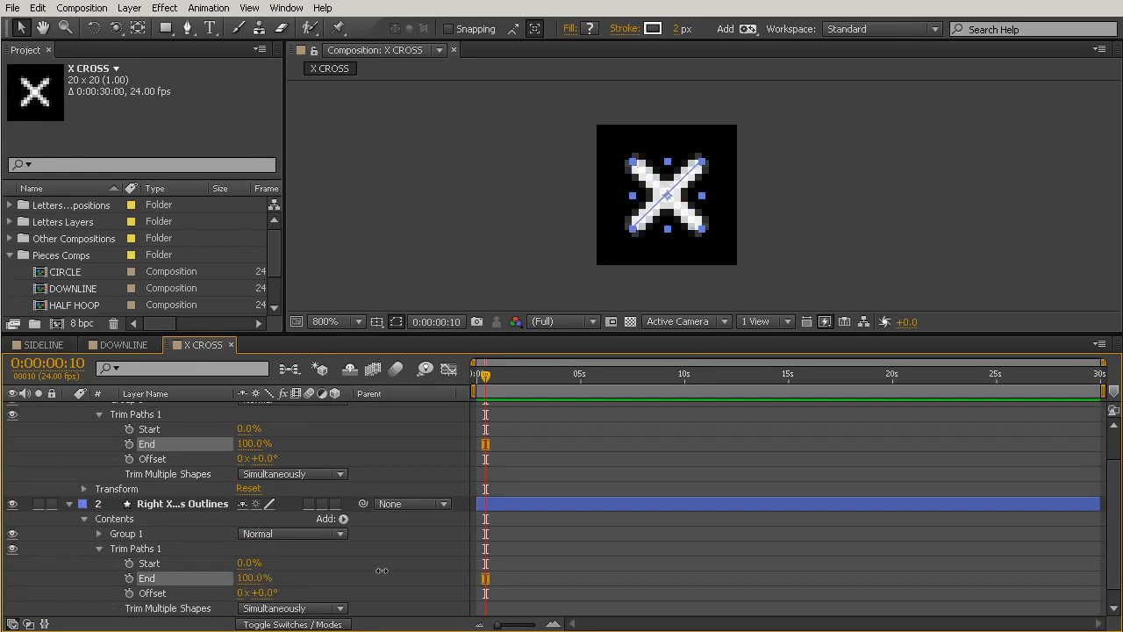
pyautogui.moveTo(470, 570); pyautogui.dragTo(474, 570)
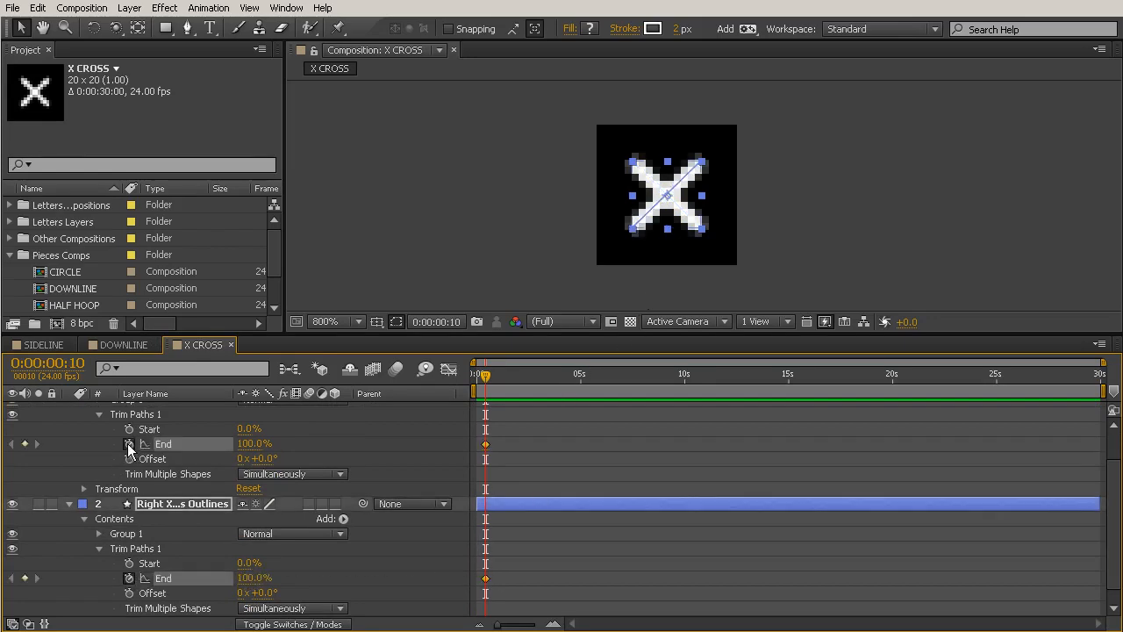
pyautogui.click(145, 444)
# At frame 0, keyframe the Trim Paths End of both X cross layers at 0%.
pyautogui.moveTo(483, 379); pyautogui.dragTo(414, 388)
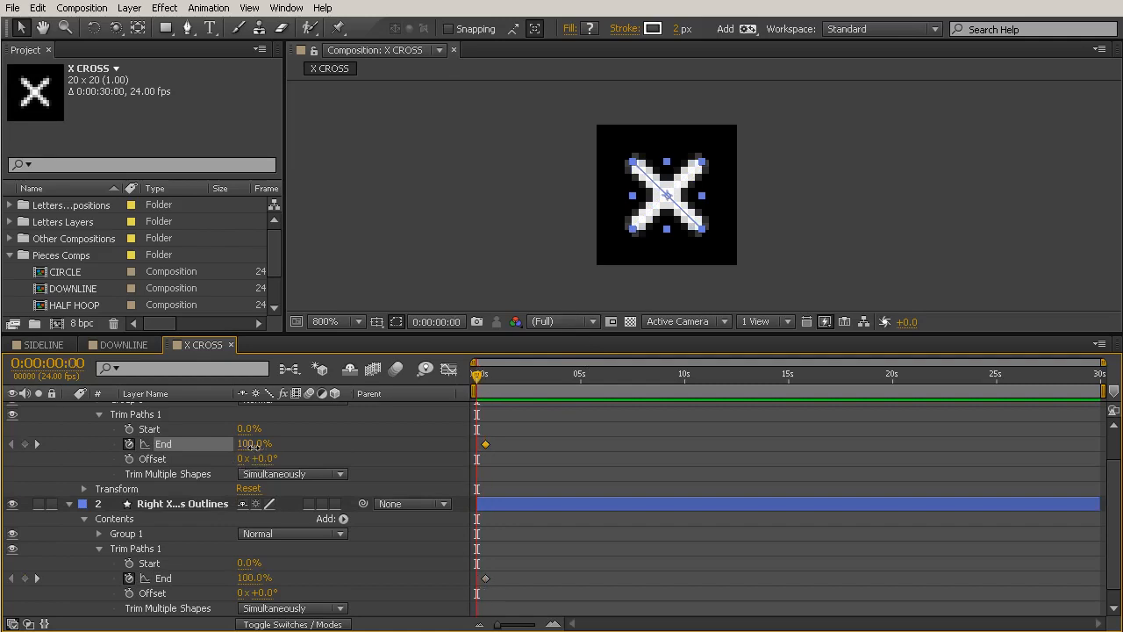
pyautogui.moveTo(256, 445); pyautogui.dragTo(49, 471)
pyautogui.click(163, 579)
pyautogui.moveTo(250, 578); pyautogui.dragTo(53, 583)
pyautogui.click(452, 414)
pyautogui.moveTo(477, 376)
pyautogui.mouseDown()
pyautogui.moveTo(496, 383)
pyautogui.moveTo(465, 381)
pyautogui.moveTo(493, 391)
pyautogui.moveTo(477, 378)
pyautogui.mouseUp()
# Keyframe the Right X cross Outlines layer's Rotation from -90° at frame 0 to 0° at frame 10.
pyautogui.click(484, 504)
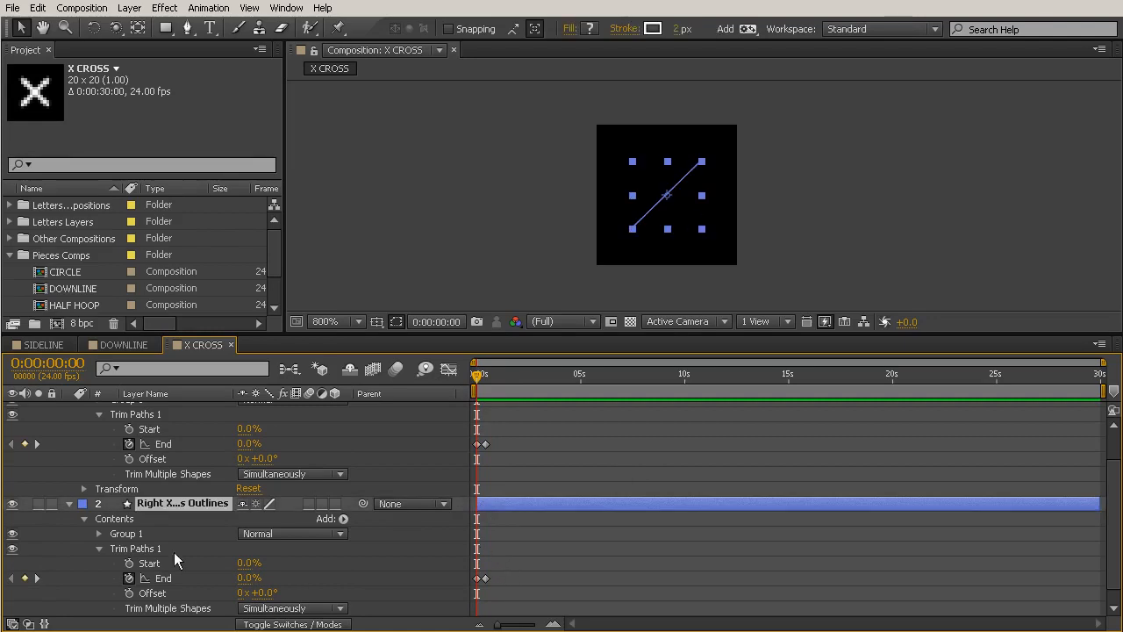
pyautogui.click(99, 548)
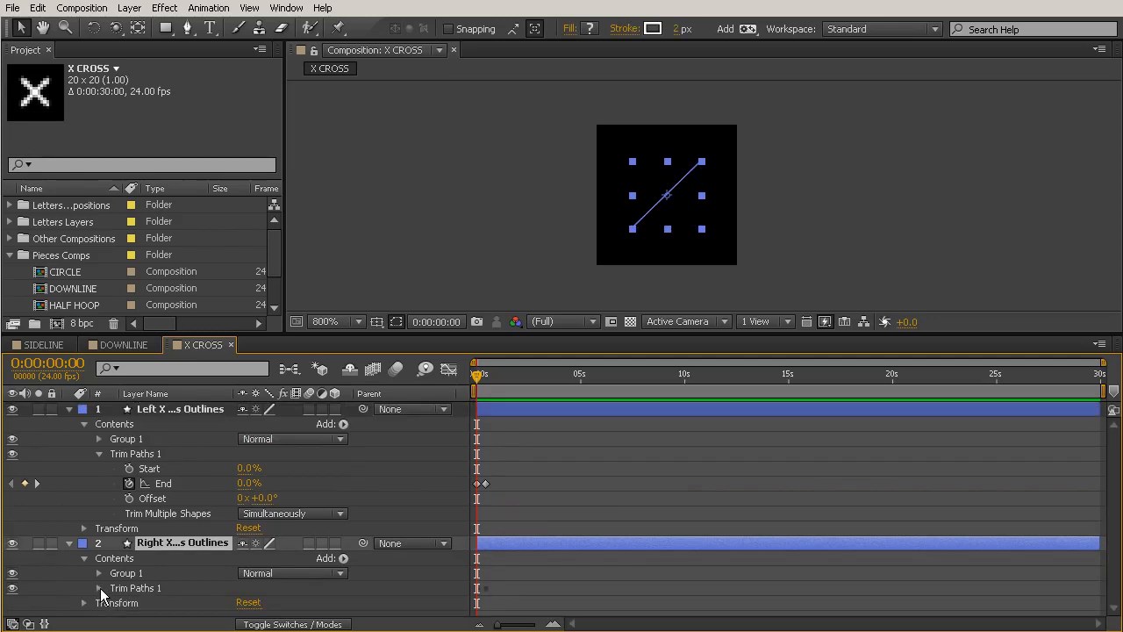
pyautogui.click(84, 606)
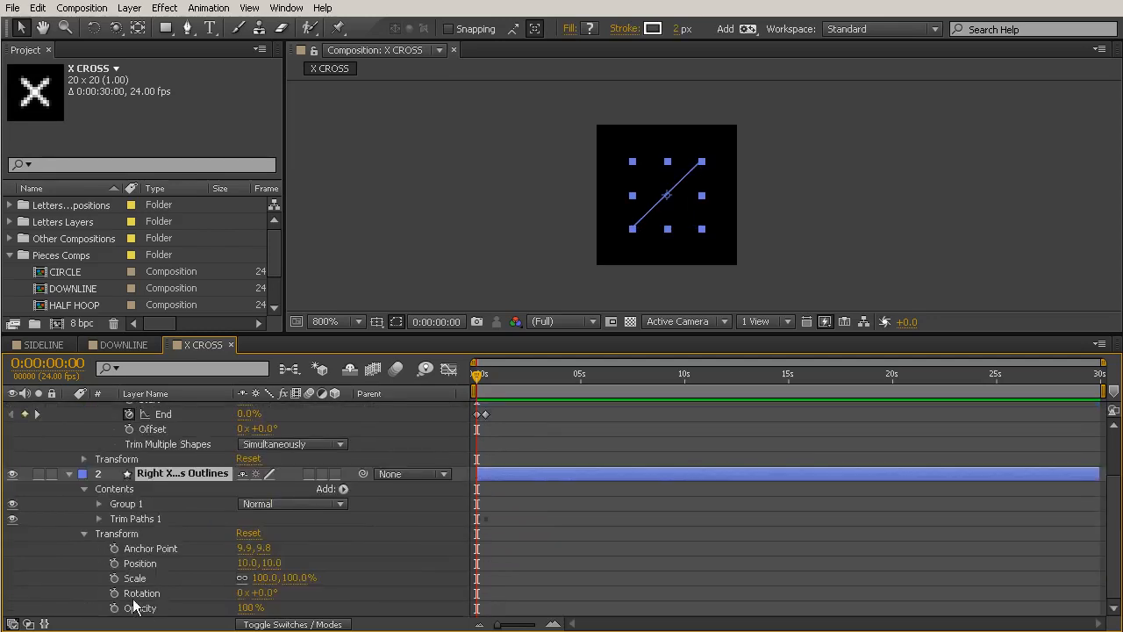
pyautogui.click(485, 371)
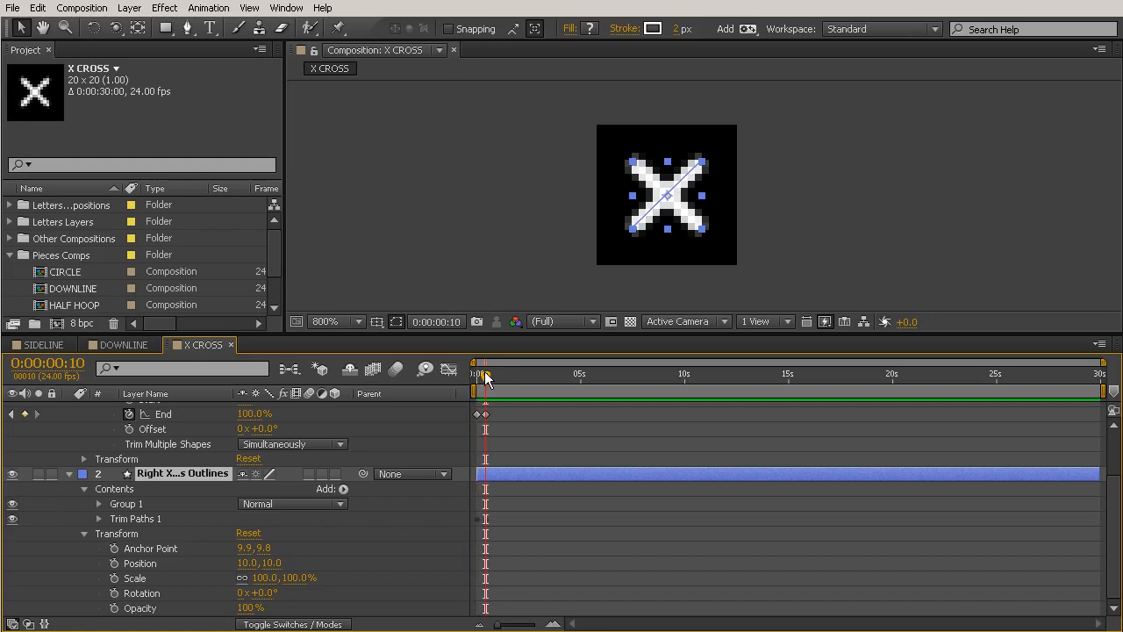
pyautogui.click(114, 593)
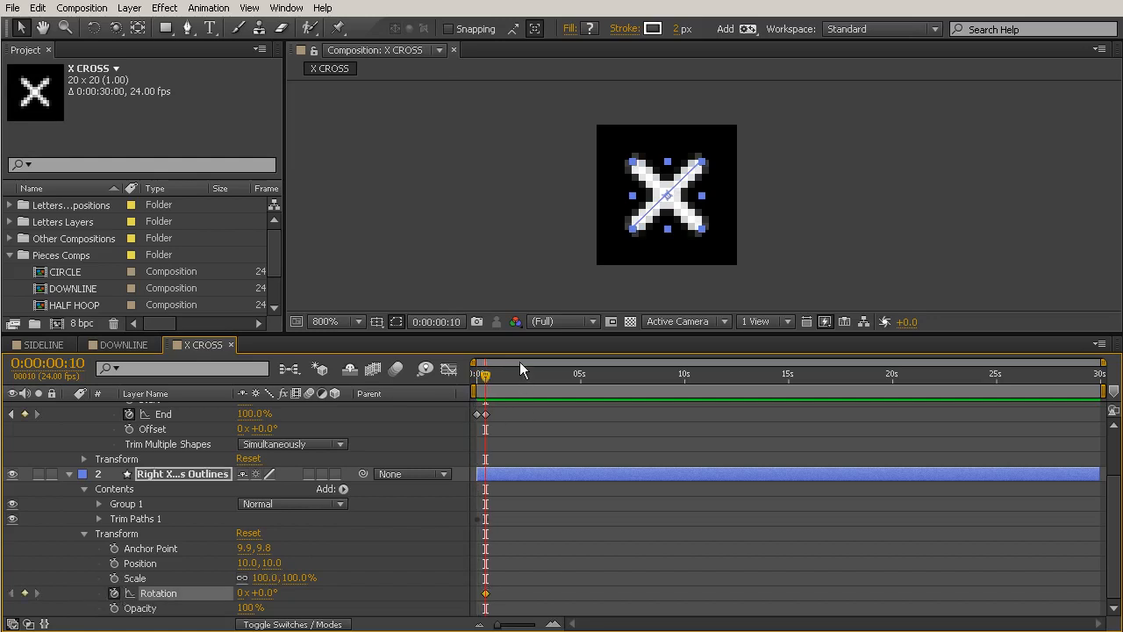
pyautogui.click(483, 376)
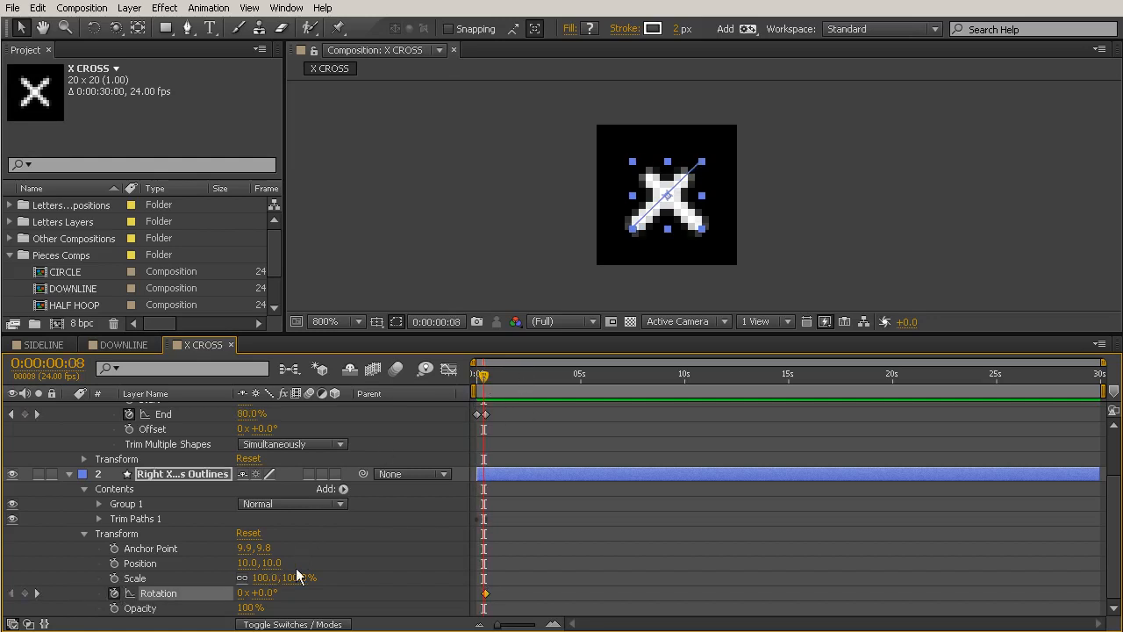
pyautogui.moveTo(274, 595); pyautogui.dragTo(191, 593)
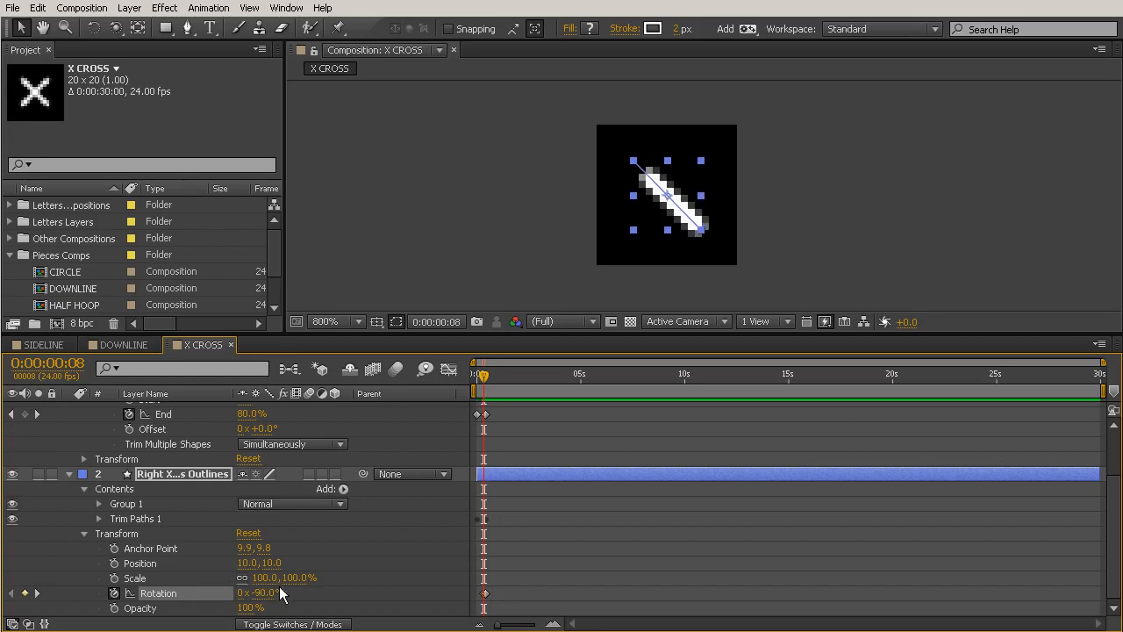
pyautogui.moveTo(485, 594); pyautogui.dragTo(474, 597)
# Keyframe the Left X cross Outlines layer's Rotation from 90° at frame 0 to 0° at frame 10, and scrub through the motion.
pyautogui.click(487, 372)
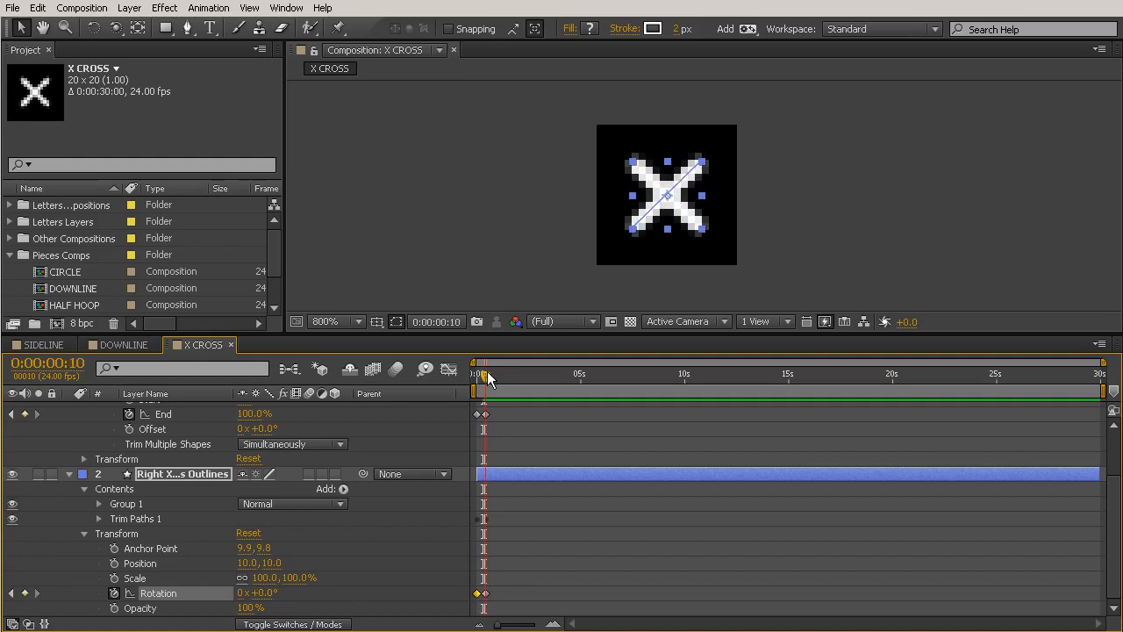
pyautogui.click(84, 459)
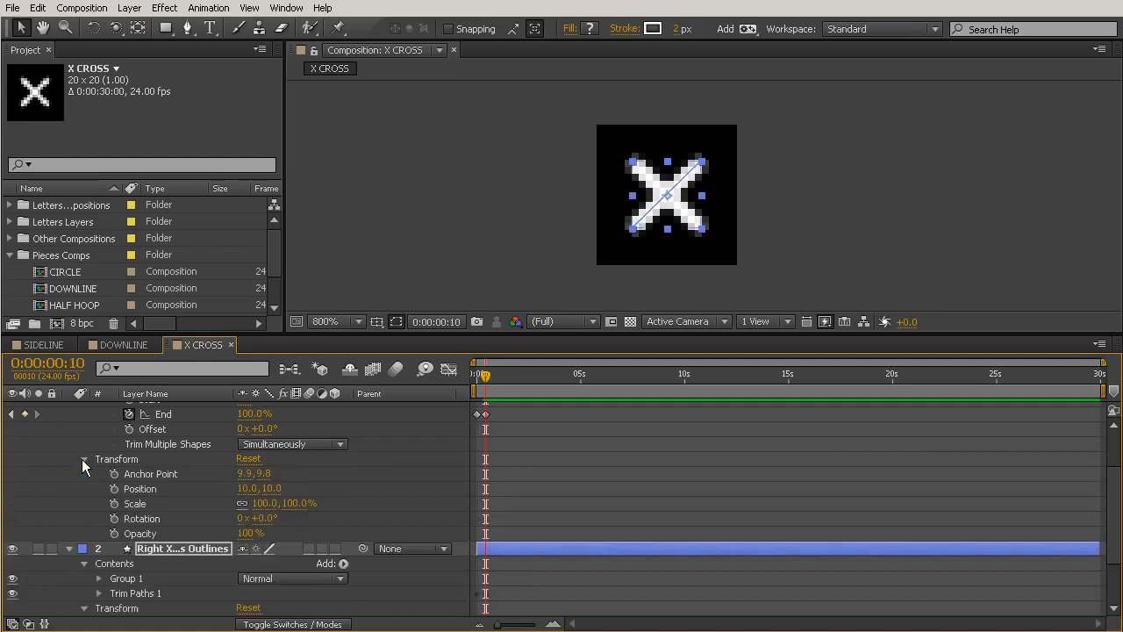
pyautogui.click(131, 518)
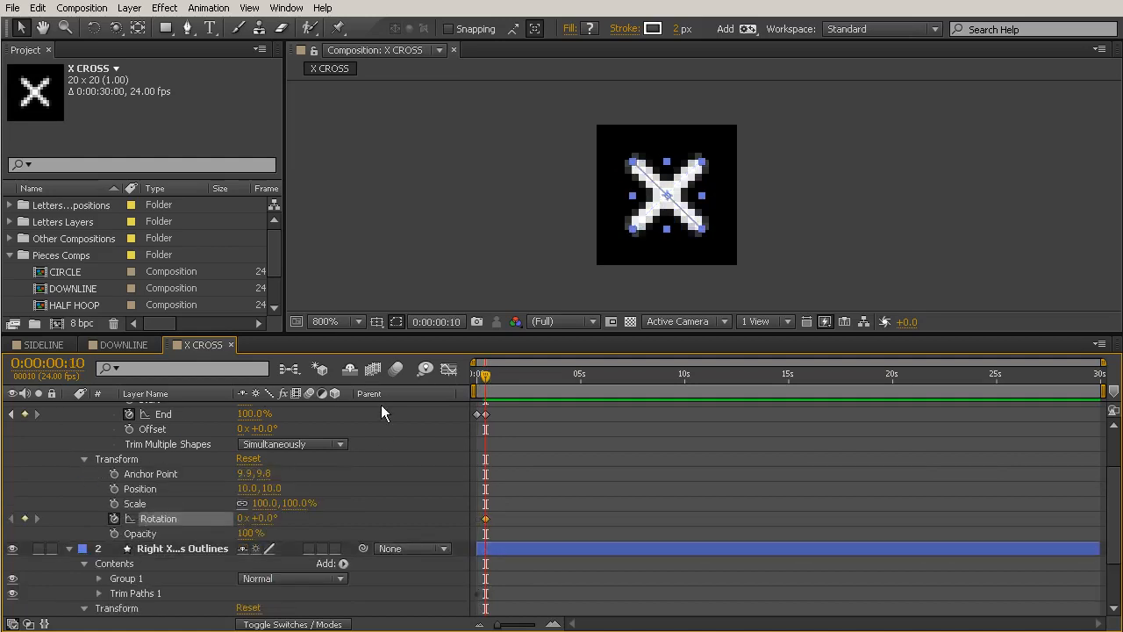
pyautogui.click(471, 374)
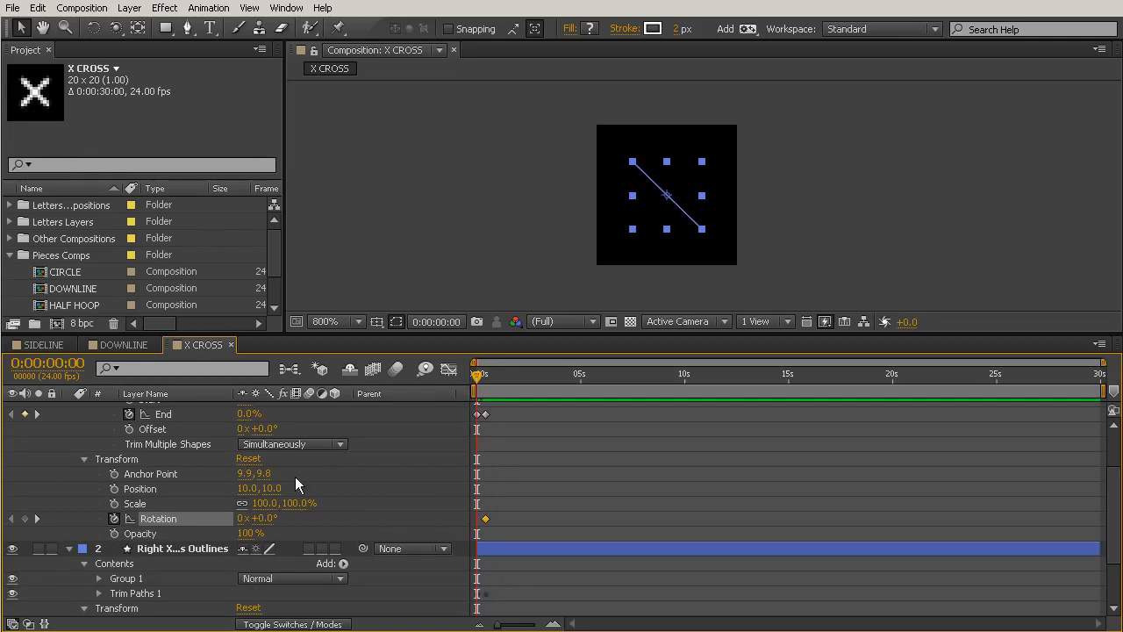
pyautogui.moveTo(268, 517); pyautogui.dragTo(275, 524)
pyautogui.click(273, 519)
pyautogui.write('90')
pyautogui.click(609, 481)
pyautogui.moveTo(474, 379)
pyautogui.mouseDown()
pyautogui.moveTo(496, 384)
pyautogui.moveTo(456, 383)
pyautogui.moveTo(496, 383)
pyautogui.mouseUp()
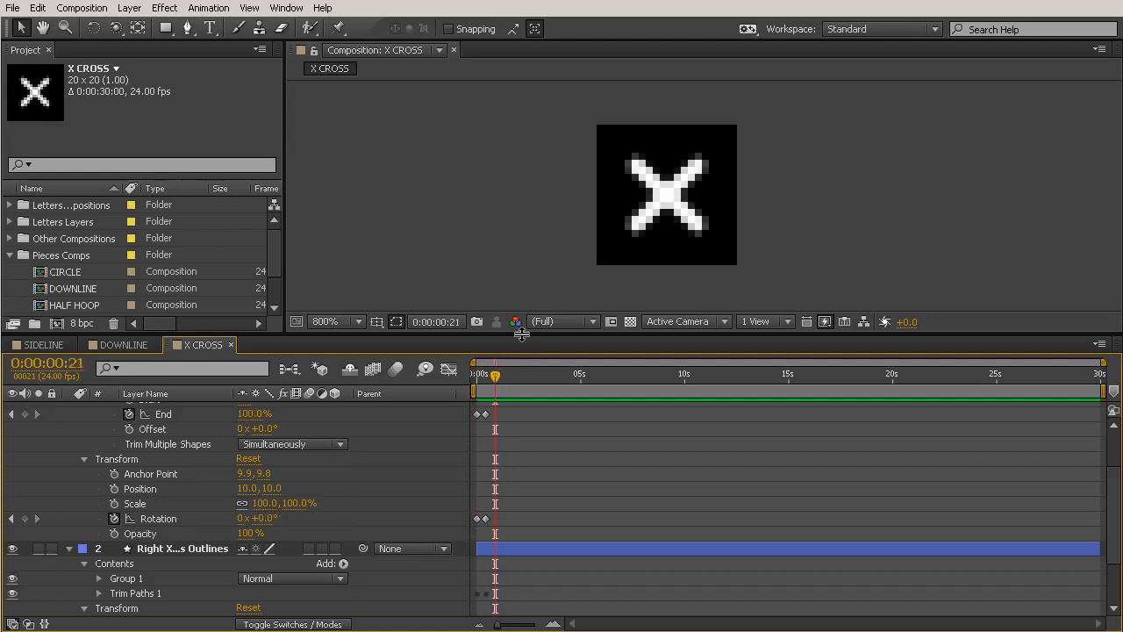
# Enlarge the timeline, select the frame 10 keyframes of both X cross layers, and show them in the Graph Editor.
pyautogui.moveTo(521, 334); pyautogui.dragTo(521, 103)
pyautogui.moveTo(537, 201)
pyautogui.mouseDown()
pyautogui.moveTo(484, 459)
pyautogui.moveTo(483, 533)
pyautogui.mouseUp()
pyautogui.click(100, 432)
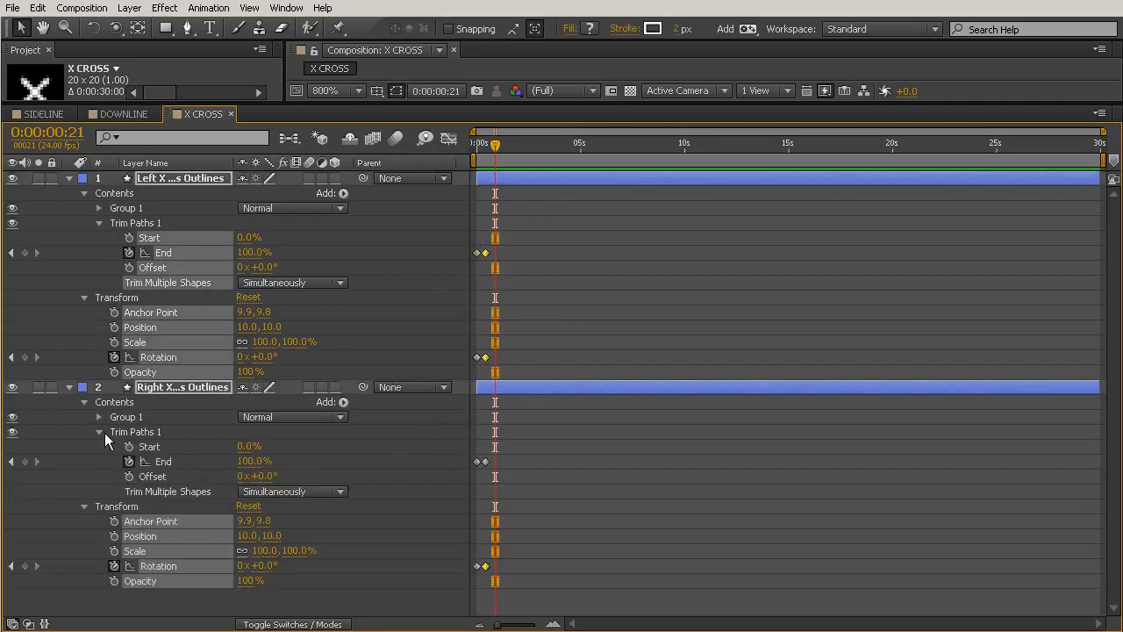
pyautogui.moveTo(544, 226); pyautogui.dragTo(534, 627)
pyautogui.click(447, 139)
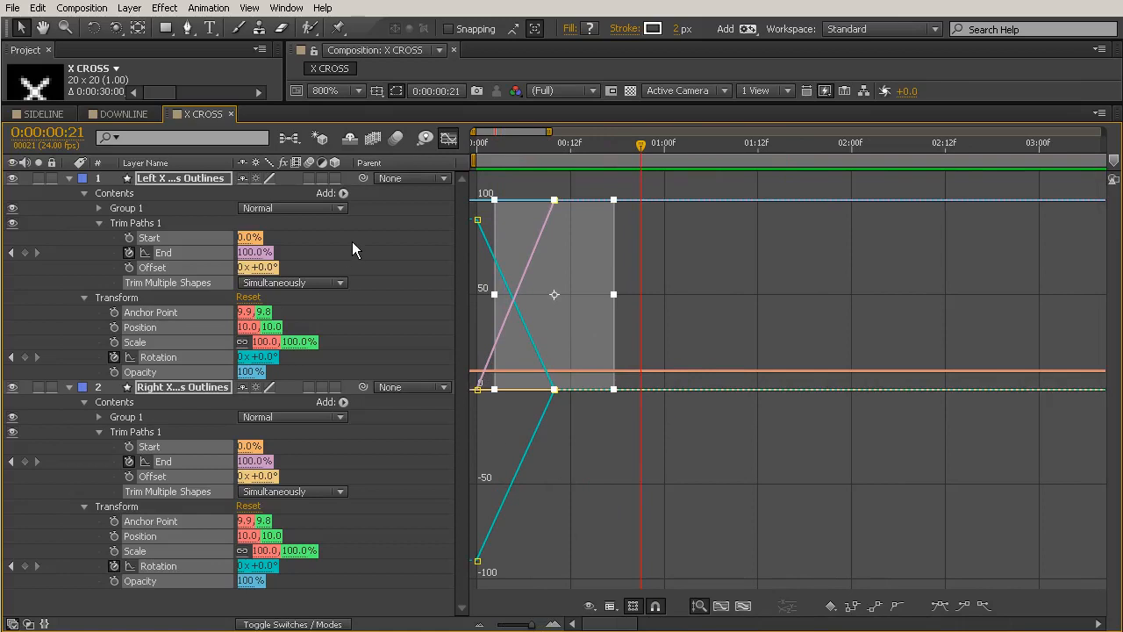
# Apply Easy Ease In to the frame 10 Trim Paths End keyframe of the Left X cross Outlines layer.
pyautogui.click(740, 280)
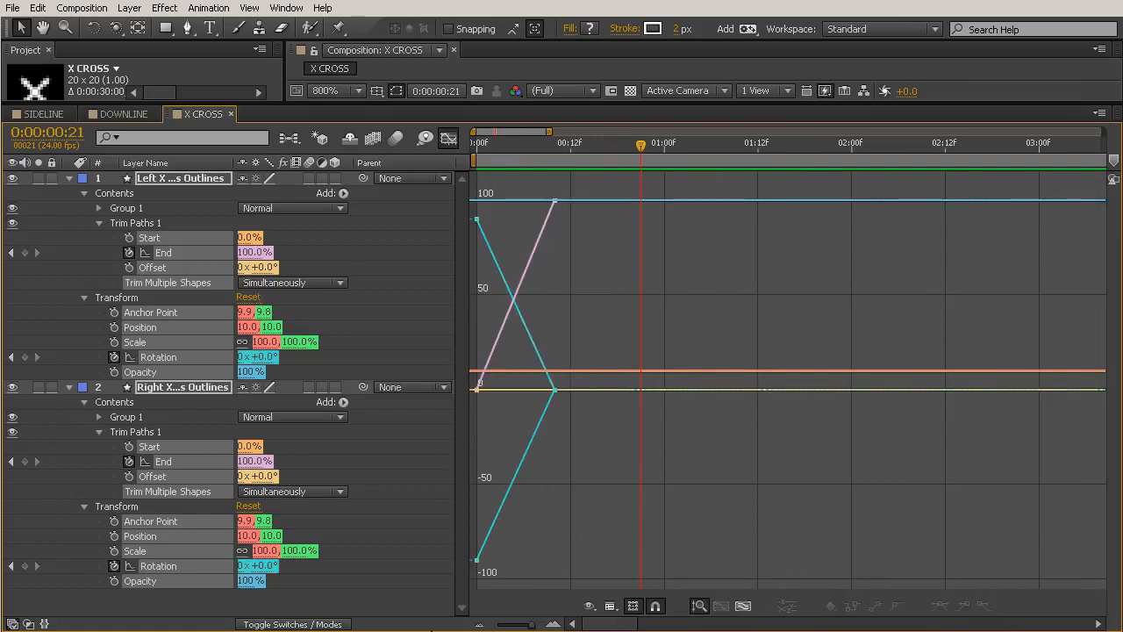
pyautogui.click(108, 257)
pyautogui.click(183, 255)
pyautogui.moveTo(522, 183); pyautogui.dragTo(610, 245)
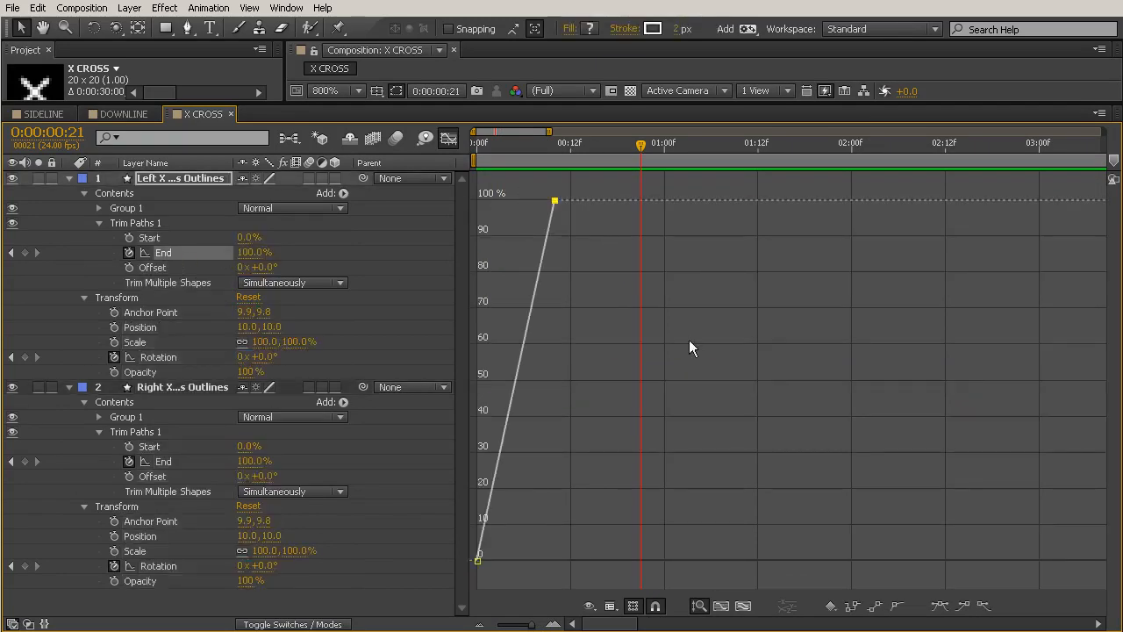
pyautogui.click(961, 605)
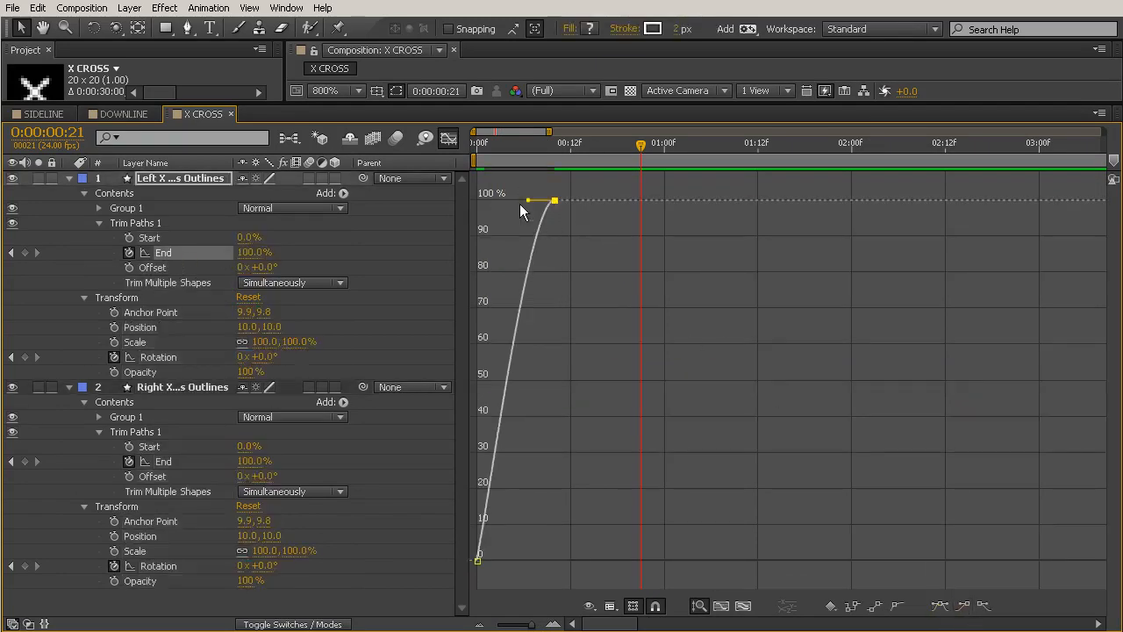
# Stretch the Left X cross Trim Paths End ease back to frame 0, and give its frame 10 Rotation keyframe the same long Easy Ease In.
pyautogui.moveTo(528, 200); pyautogui.dragTo(437, 202)
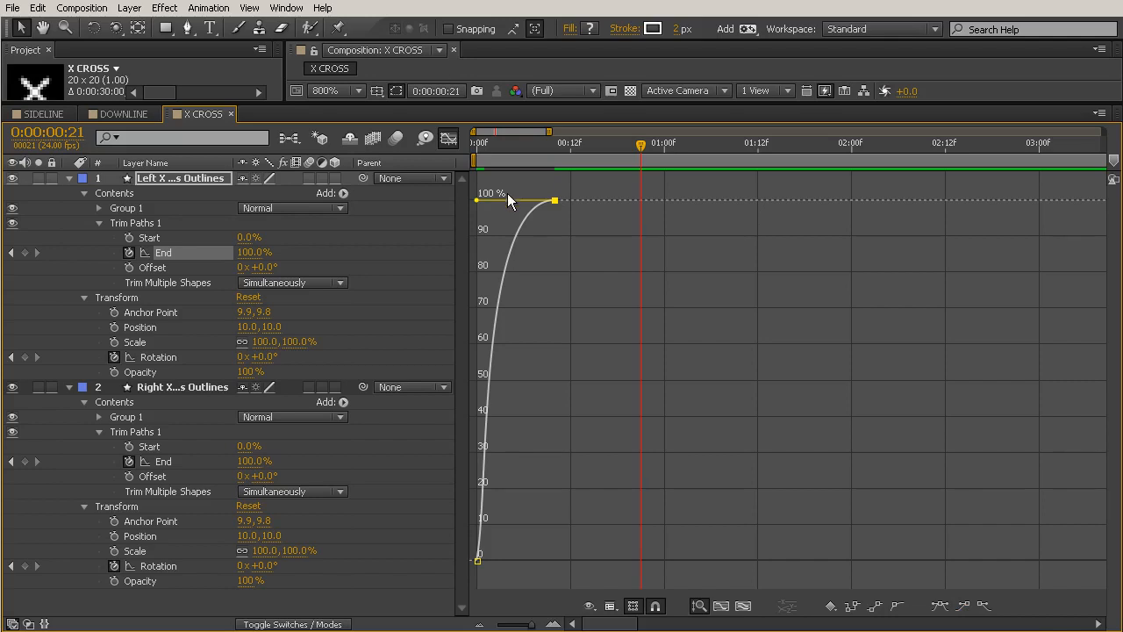
pyautogui.click(170, 357)
pyautogui.moveTo(599, 503); pyautogui.dragTo(511, 605)
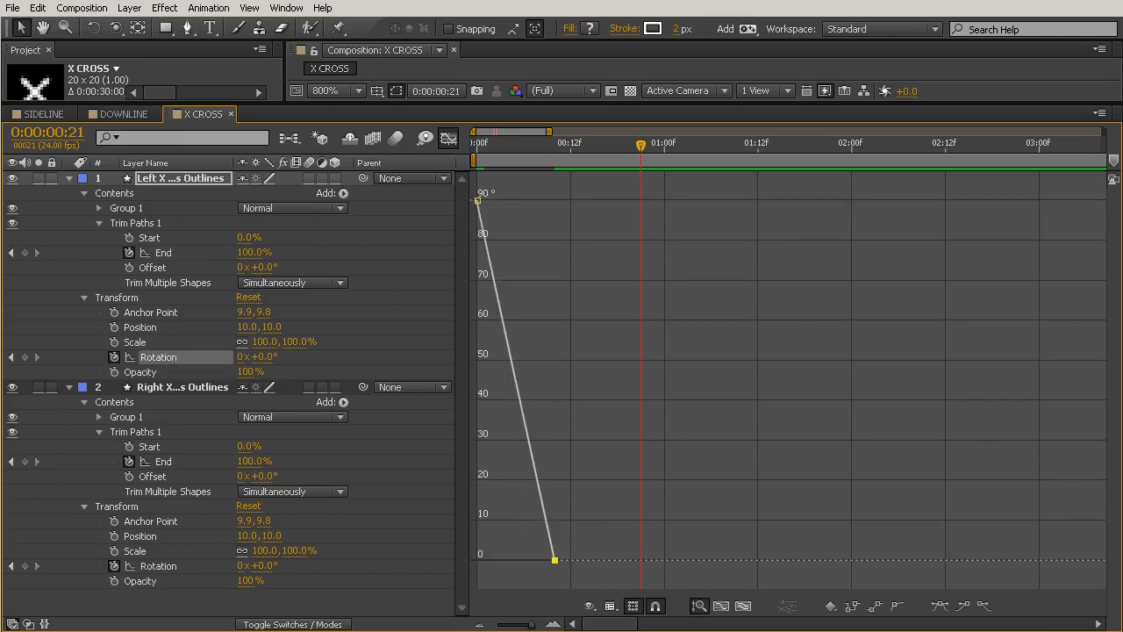
pyautogui.click(963, 605)
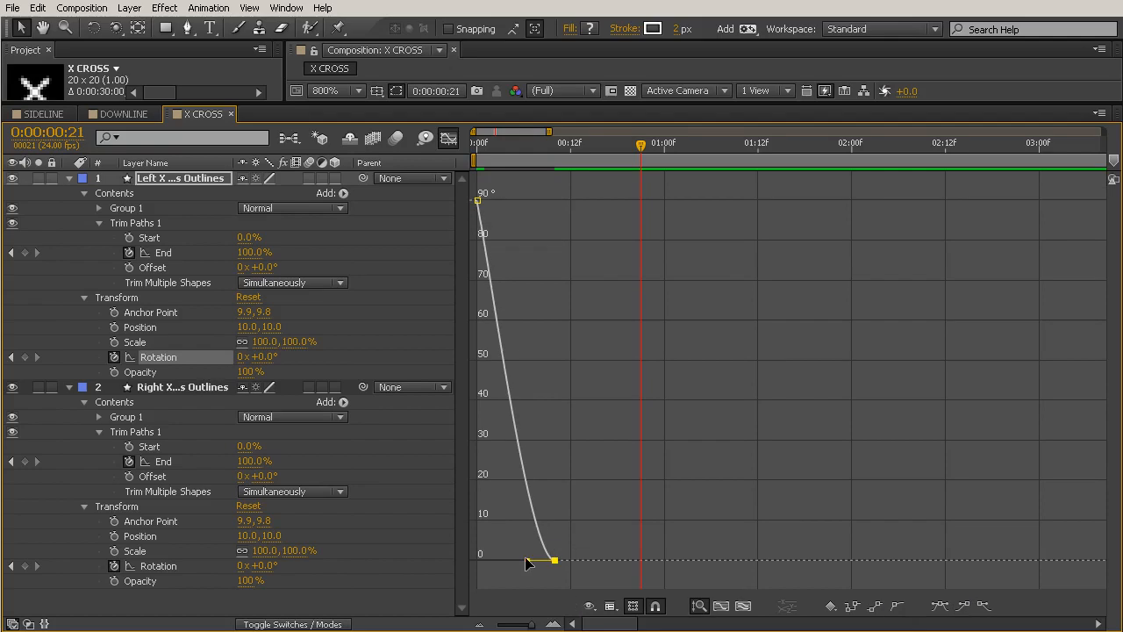
pyautogui.moveTo(527, 559); pyautogui.dragTo(438, 562)
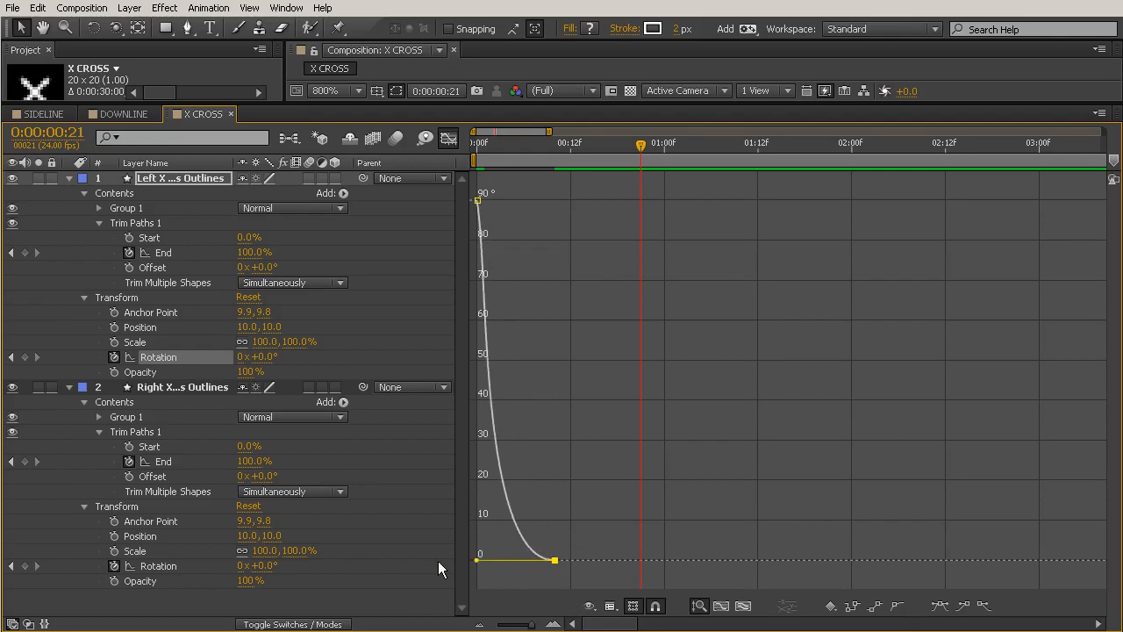
# Ease into the frame 10 Trim Paths End keyframe of the Right X cross Outlines layer, stretching its incoming handle back to frame 0.
pyautogui.click(163, 462)
pyautogui.moveTo(532, 188); pyautogui.dragTo(914, 576)
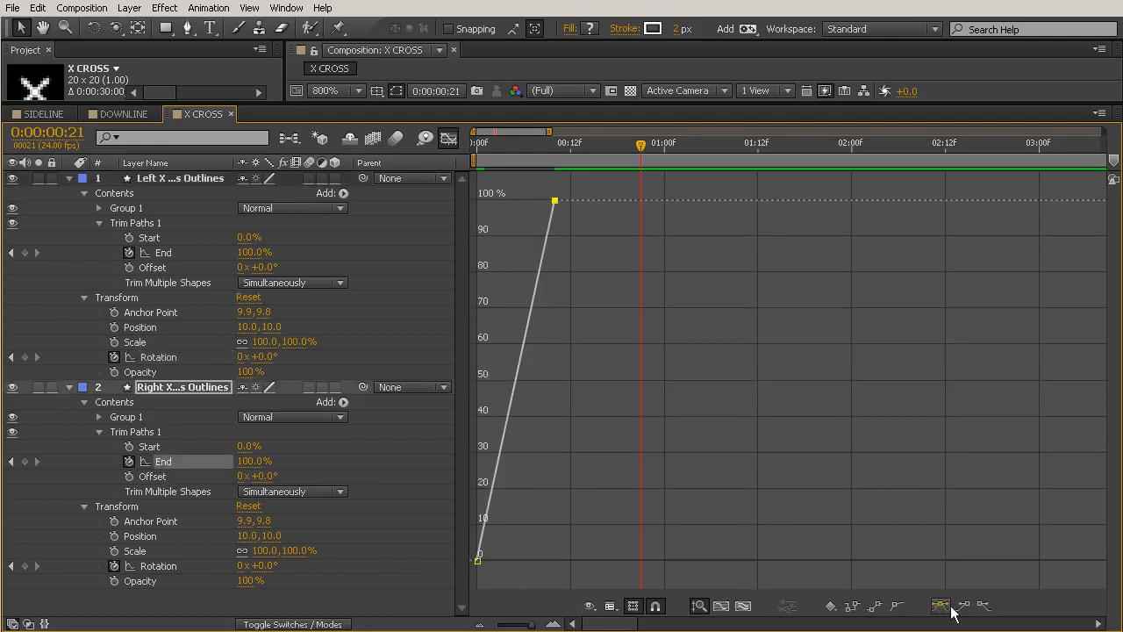
pyautogui.click(940, 606)
pyautogui.moveTo(521, 200); pyautogui.dragTo(395, 240)
# Apply Easy Ease In to the Right X cross Outlines layer's frame 10 Rotation keyframe and stretch its incoming handle back to frame 0.
pyautogui.click(147, 567)
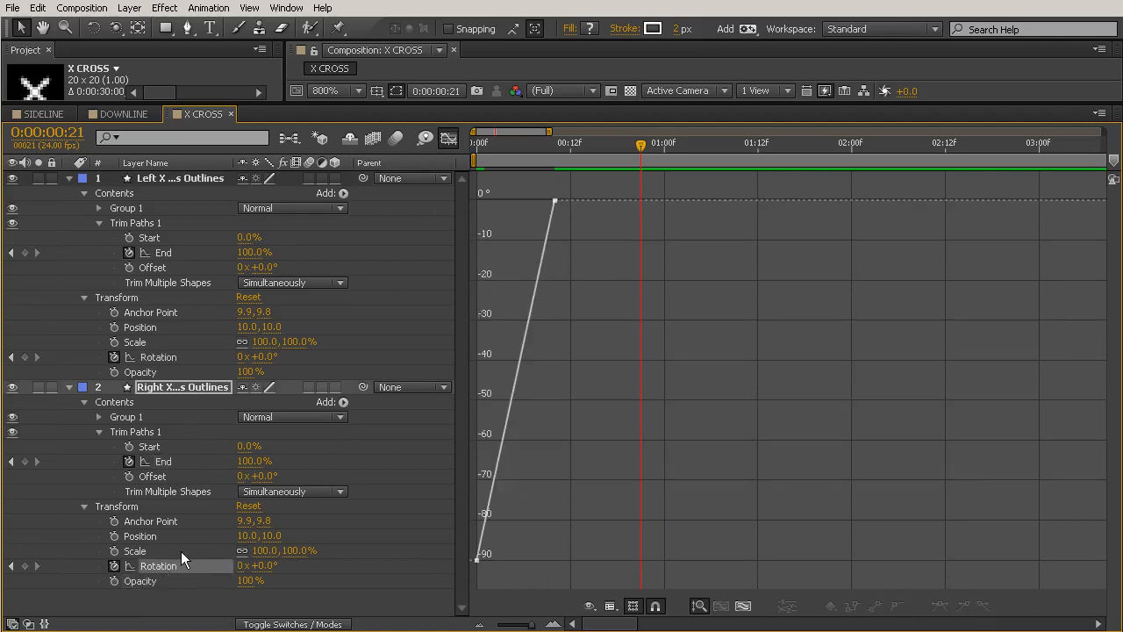
pyautogui.click(554, 200)
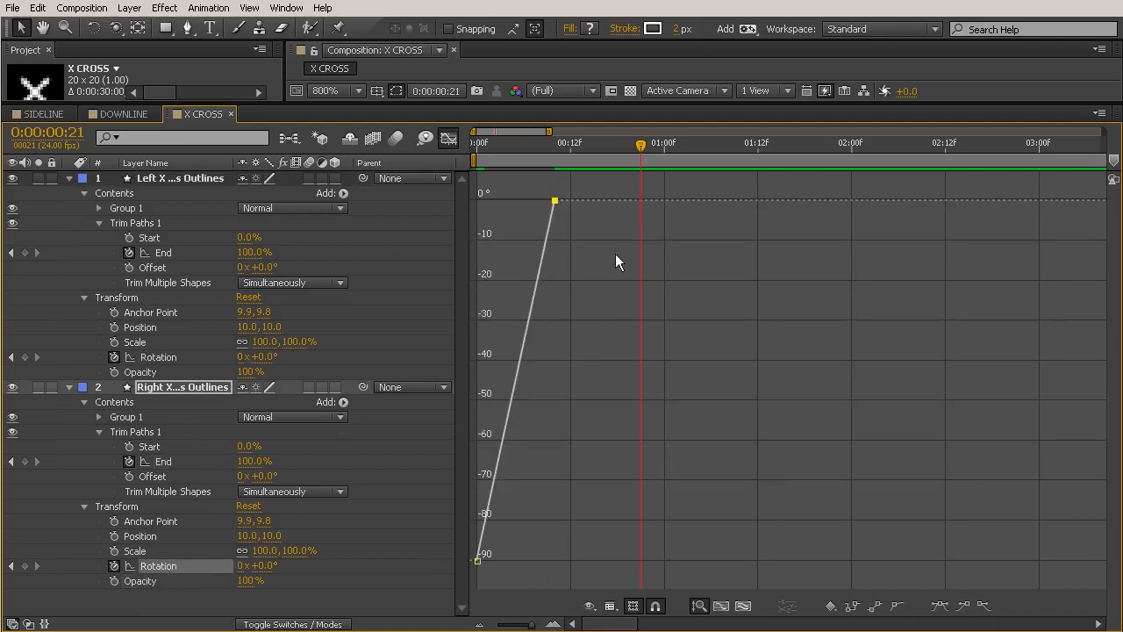
pyautogui.click(963, 605)
pyautogui.moveTo(528, 200); pyautogui.dragTo(477, 200)
# Leave the Graph Editor, enlarge the composition view, and scrub from frame 0 through the eased X cross animation.
pyautogui.click(447, 139)
pyautogui.moveTo(568, 150); pyautogui.dragTo(458, 146)
pyautogui.moveTo(493, 102); pyautogui.dragTo(493, 424)
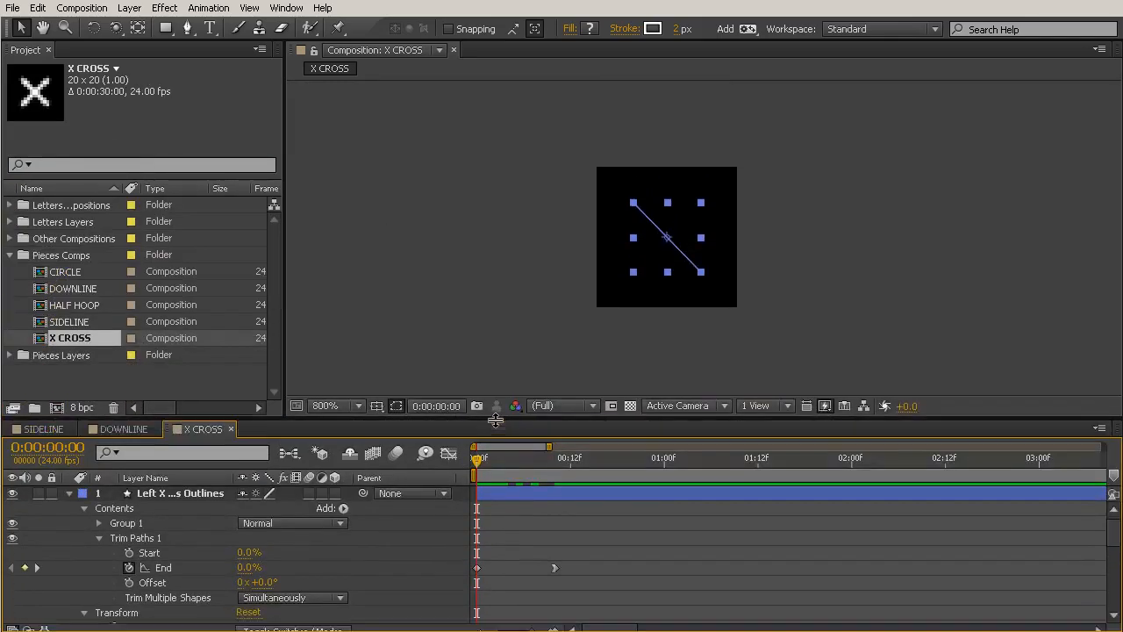
pyautogui.moveTo(494, 463)
pyautogui.mouseDown()
pyautogui.moveTo(486, 459)
pyautogui.moveTo(546, 468)
pyautogui.moveTo(477, 460)
pyautogui.moveTo(620, 509)
pyautogui.mouseUp()
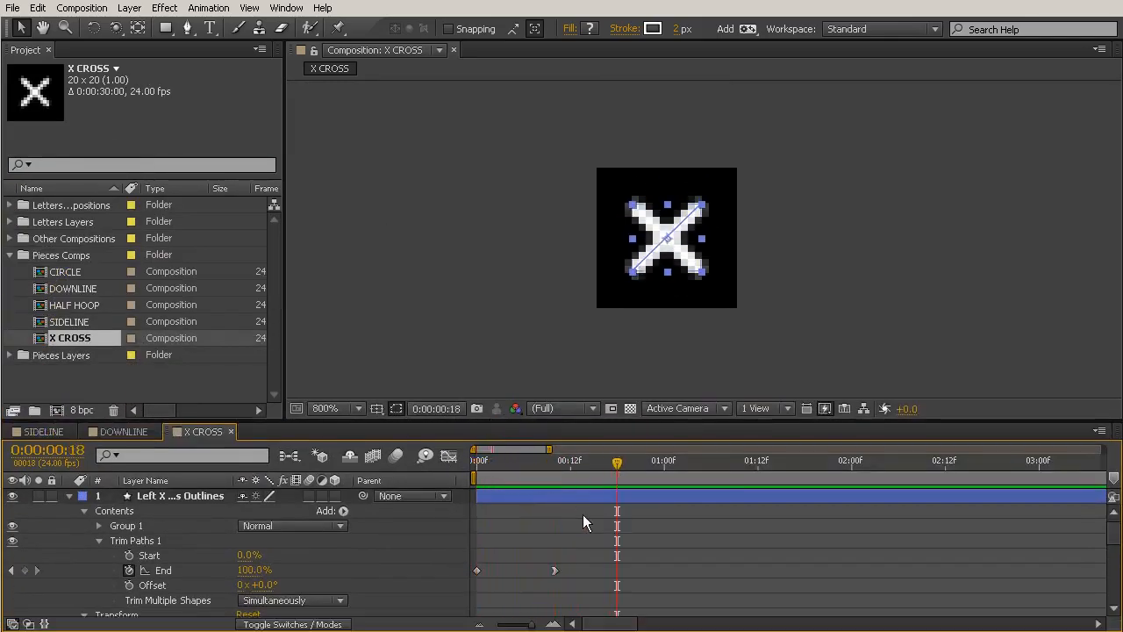
# Collapse both X cross layers and pre-compose them together as "x lines", moving all attributes into the new composition.
pyautogui.moveTo(496, 421); pyautogui.dragTo(496, 243)
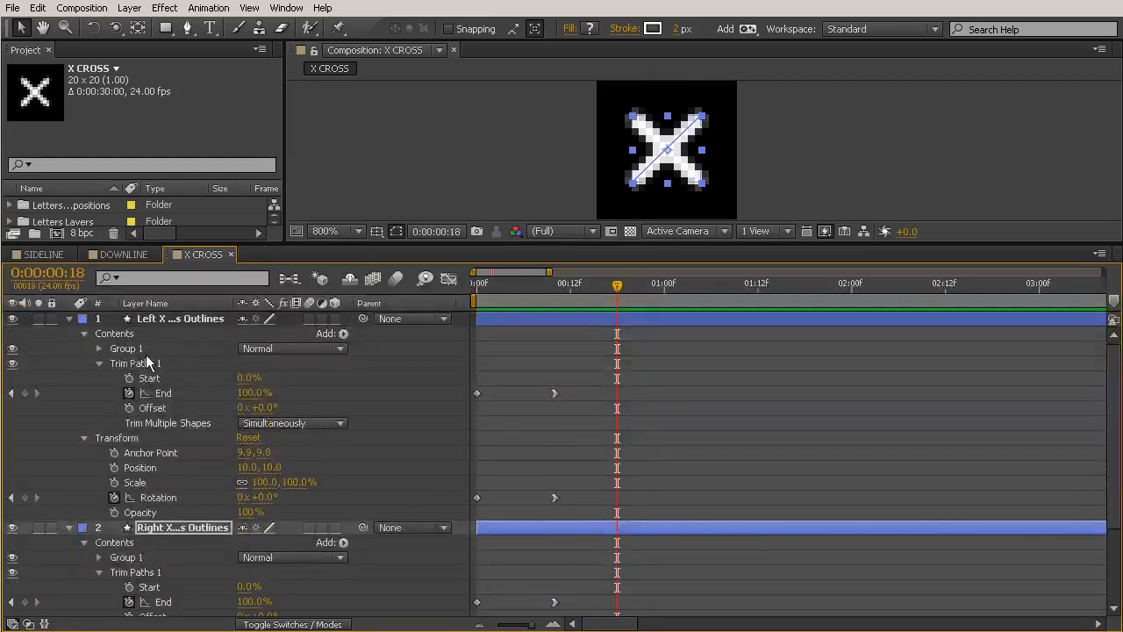
pyautogui.click(70, 318)
pyautogui.click(69, 333)
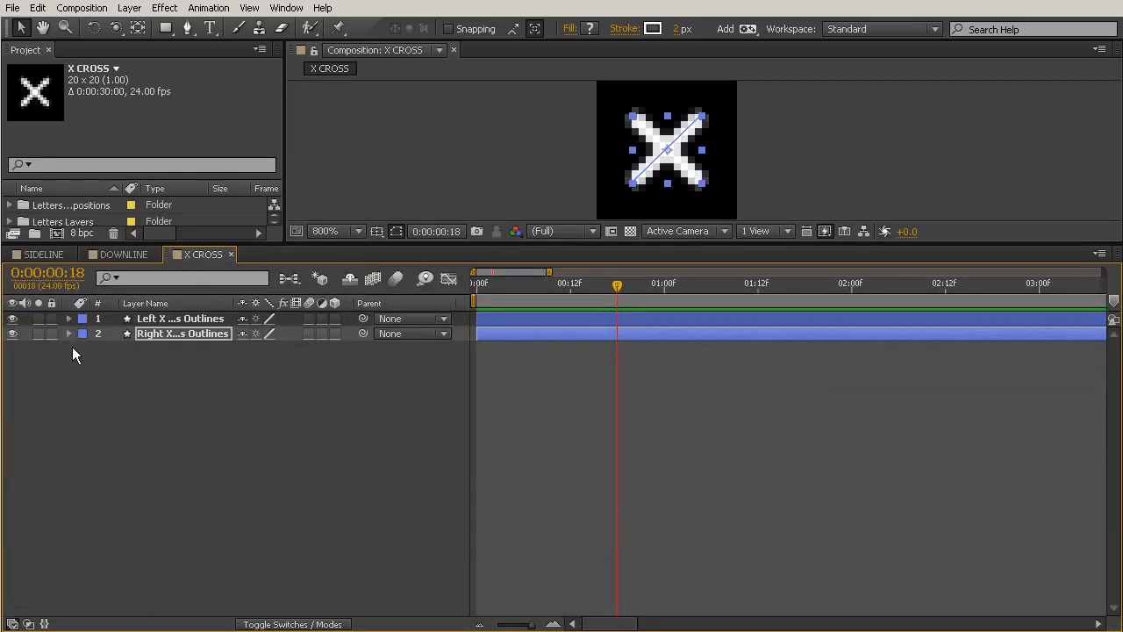
pyautogui.keyDown('shift'); pyautogui.click(201, 320); pyautogui.keyUp('shift')
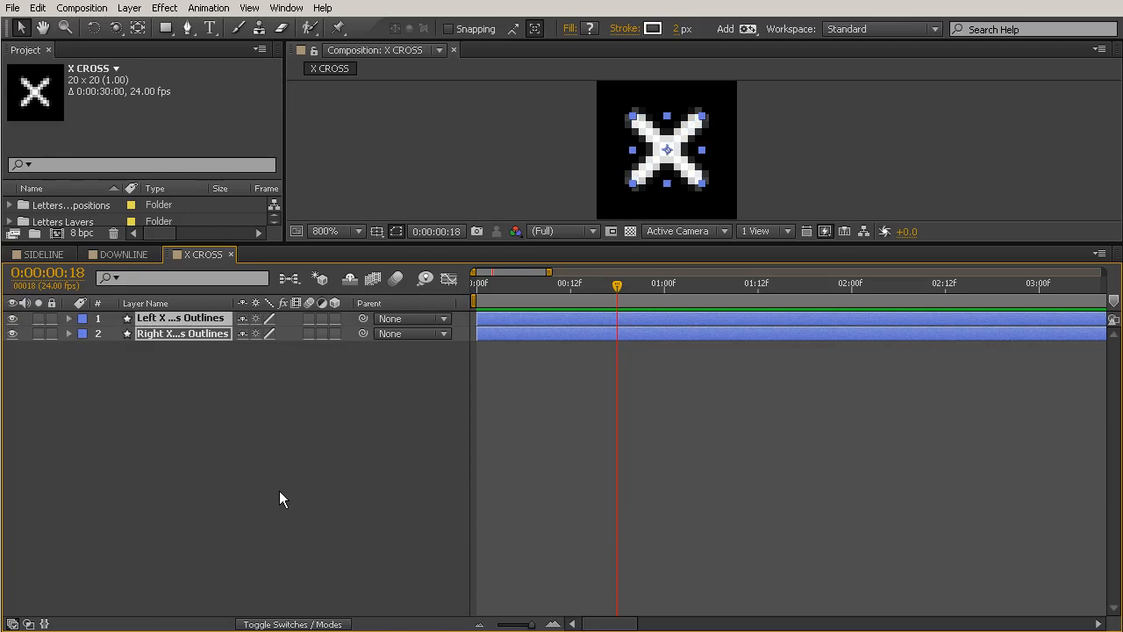
pyautogui.hotkey('ctrl', 'shift', 'c')
pyautogui.write('x lines')
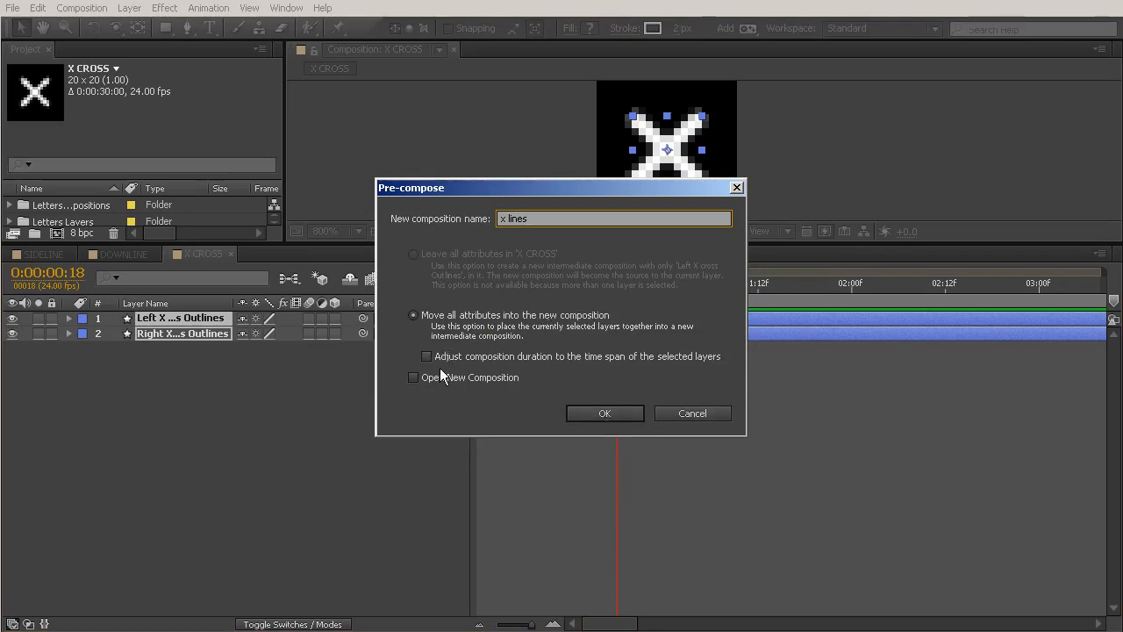
pyautogui.click(594, 413)
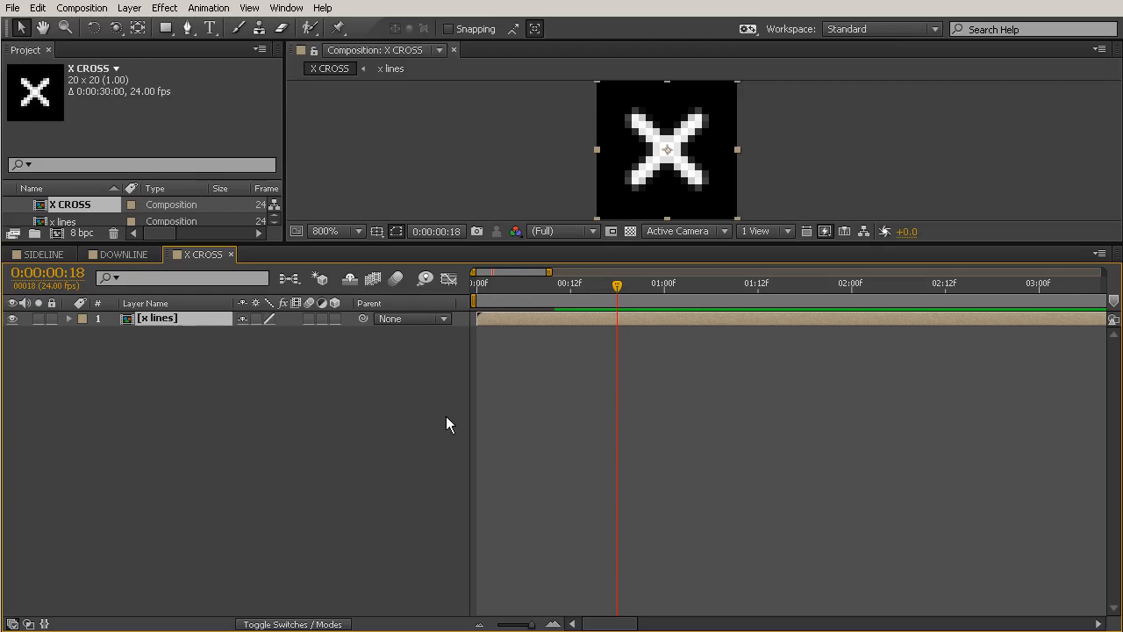
# Keyframe the x lines layer's Rotation at 0° on frame 18 and -180° on frame 8.
pyautogui.click(70, 319)
pyautogui.click(84, 333)
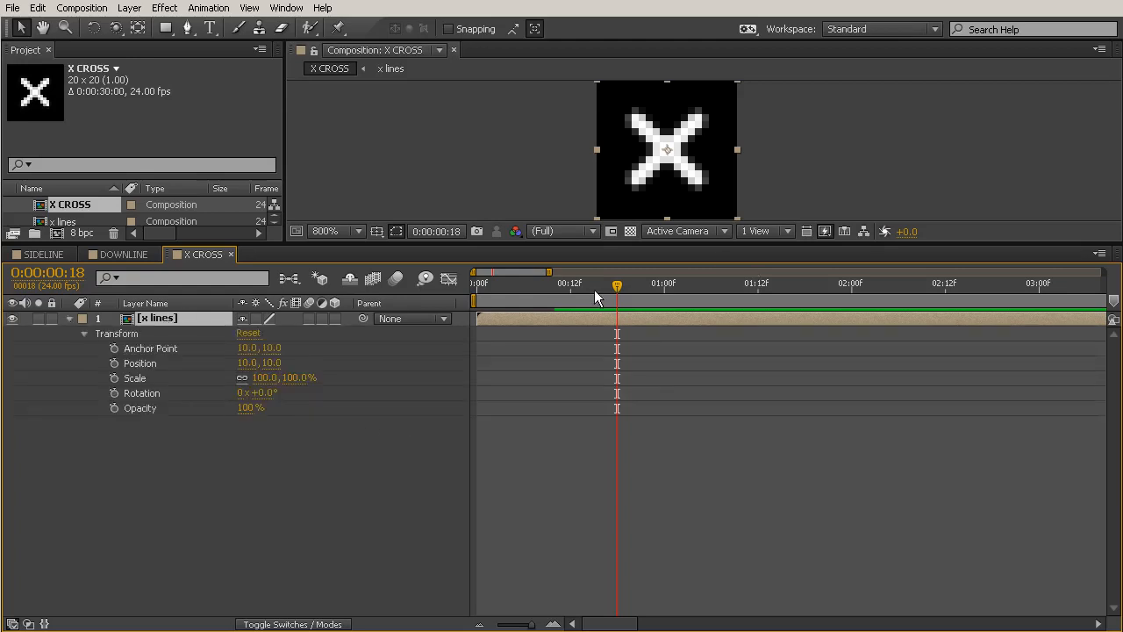
pyautogui.click(114, 393)
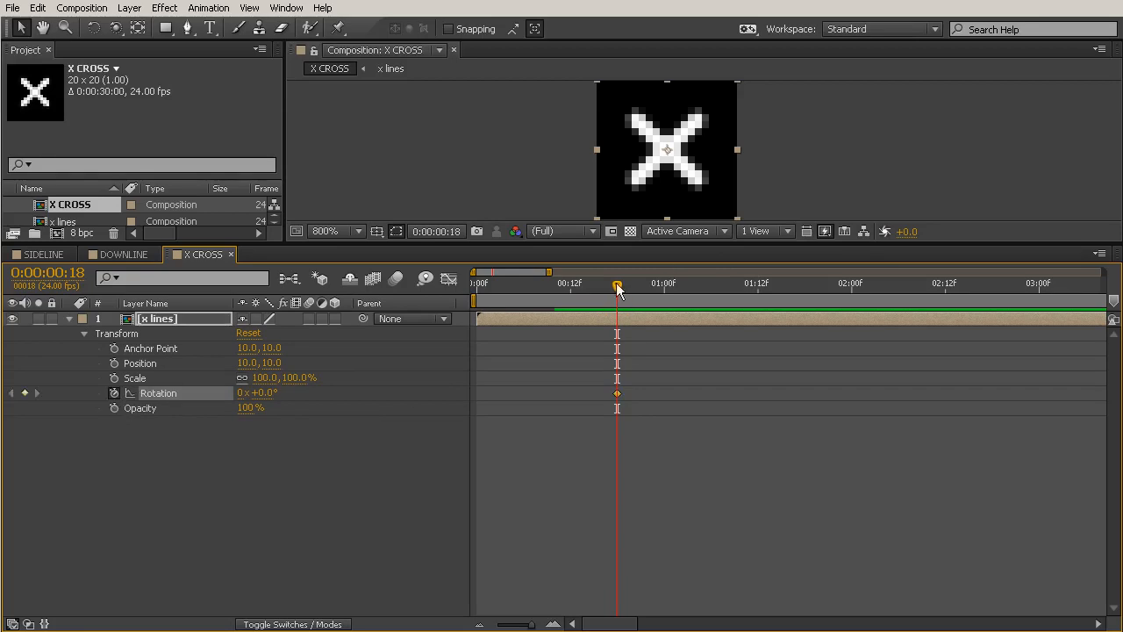
pyautogui.moveTo(620, 304); pyautogui.dragTo(538, 301)
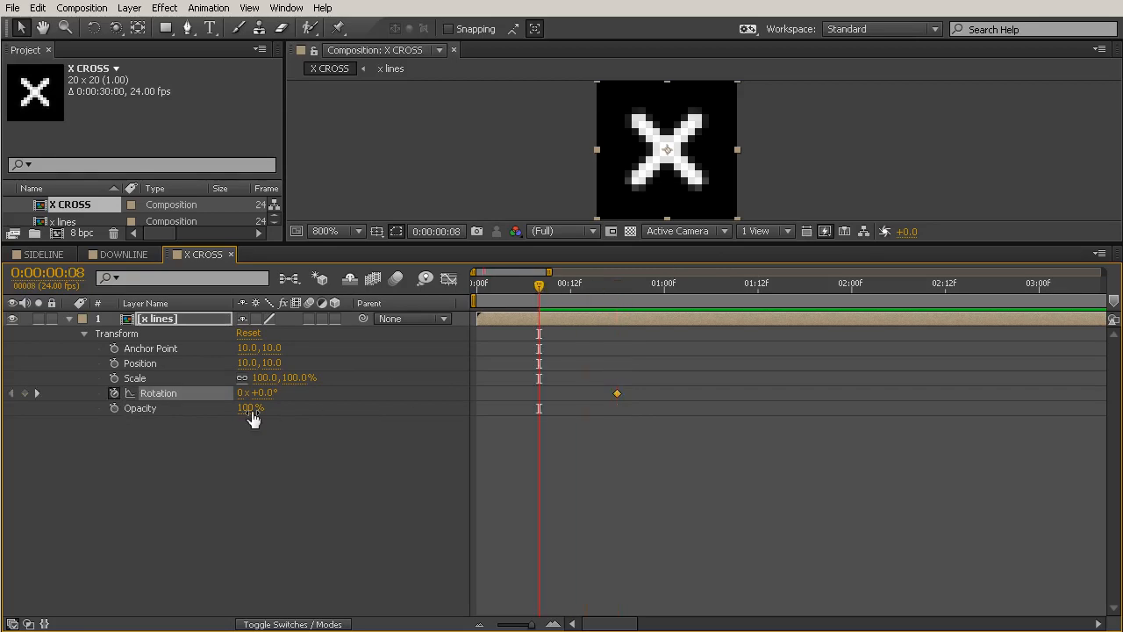
pyautogui.moveTo(267, 394); pyautogui.dragTo(96, 379)
pyautogui.click(253, 393)
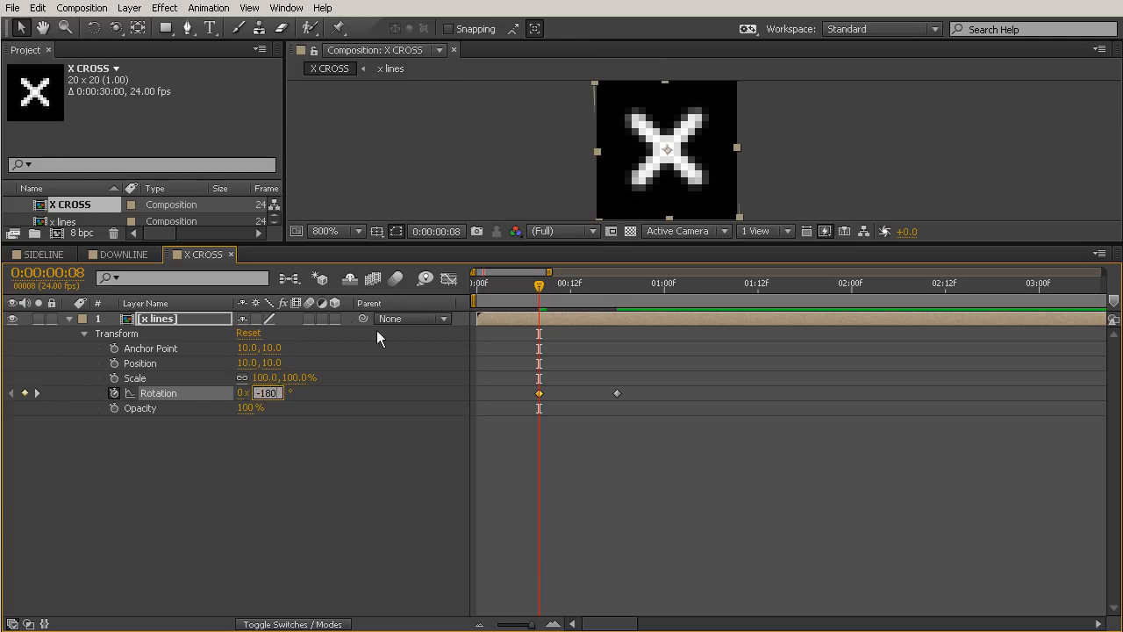
# Shift both Rotation keyframes of the x lines layer earlier together so that the first one sits at frame 0.
pyautogui.moveTo(507, 285); pyautogui.dragTo(414, 282)
pyautogui.moveTo(717, 354); pyautogui.dragTo(522, 443)
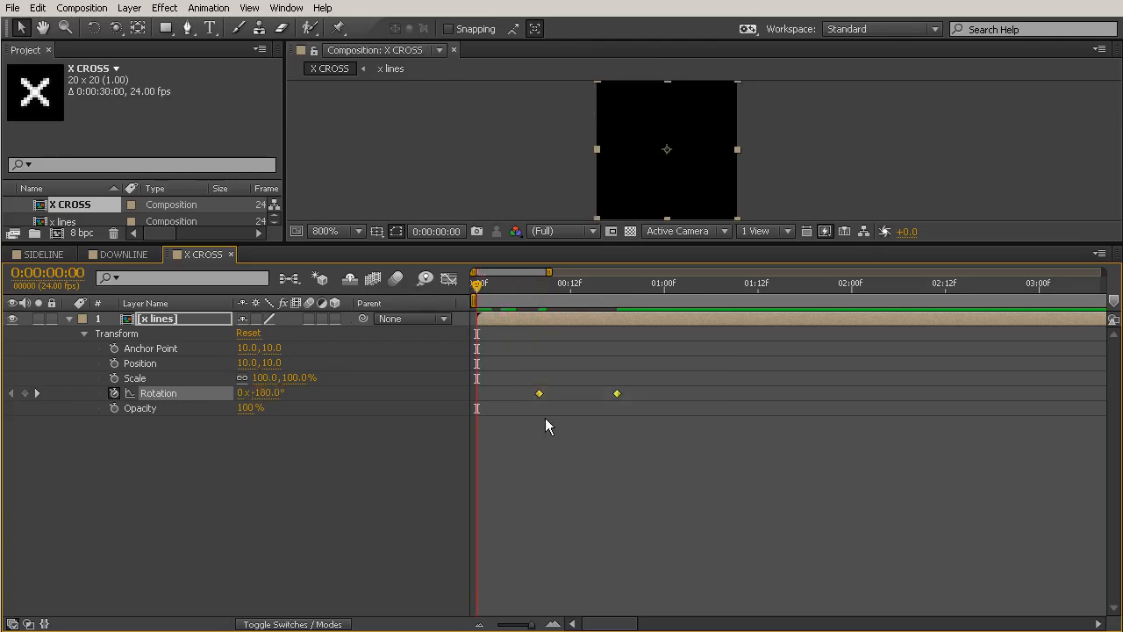
pyautogui.moveTo(539, 393); pyautogui.dragTo(478, 394)
pyautogui.click(525, 460)
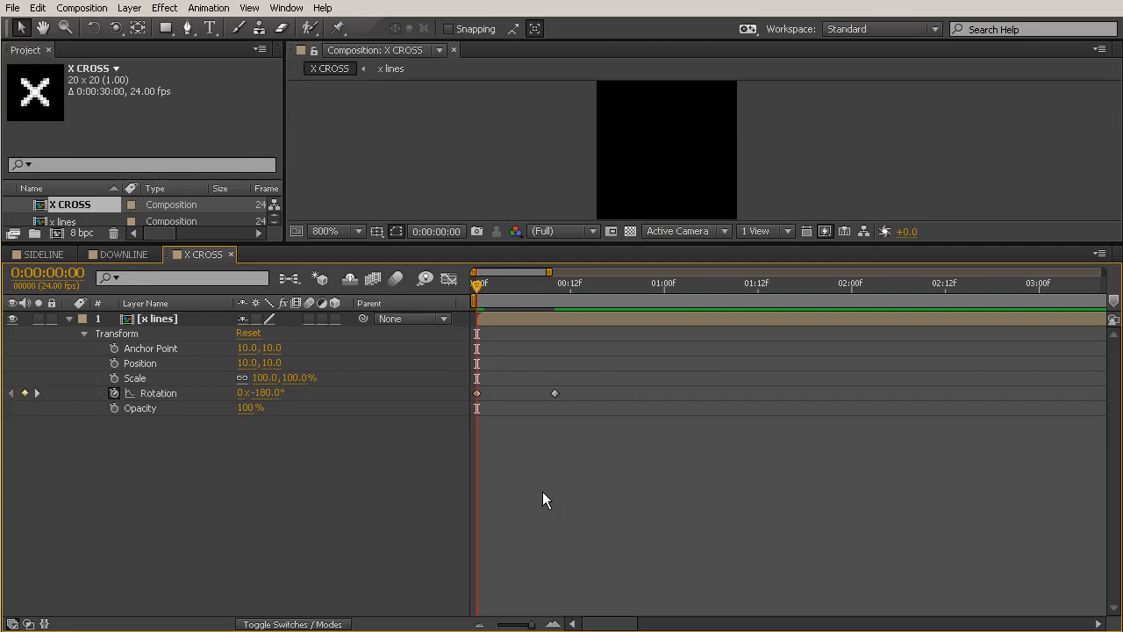
# Step through the rotation and move the x lines layer's 0° Rotation keyframe to frame 15.
pyautogui.press('k')
pyautogui.press('pagedown')
pyautogui.press('pagedown')
pyautogui.press('pagedown')
pyautogui.press('pagedown')
pyautogui.press('pagedown')
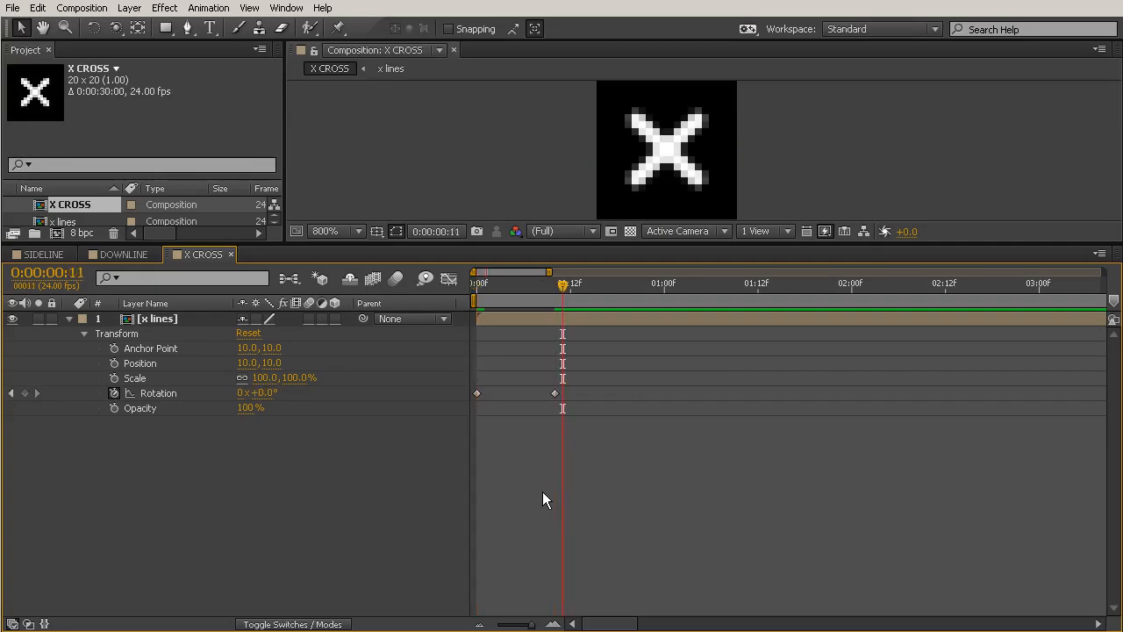
pyautogui.moveTo(554, 394); pyautogui.dragTo(604, 391)
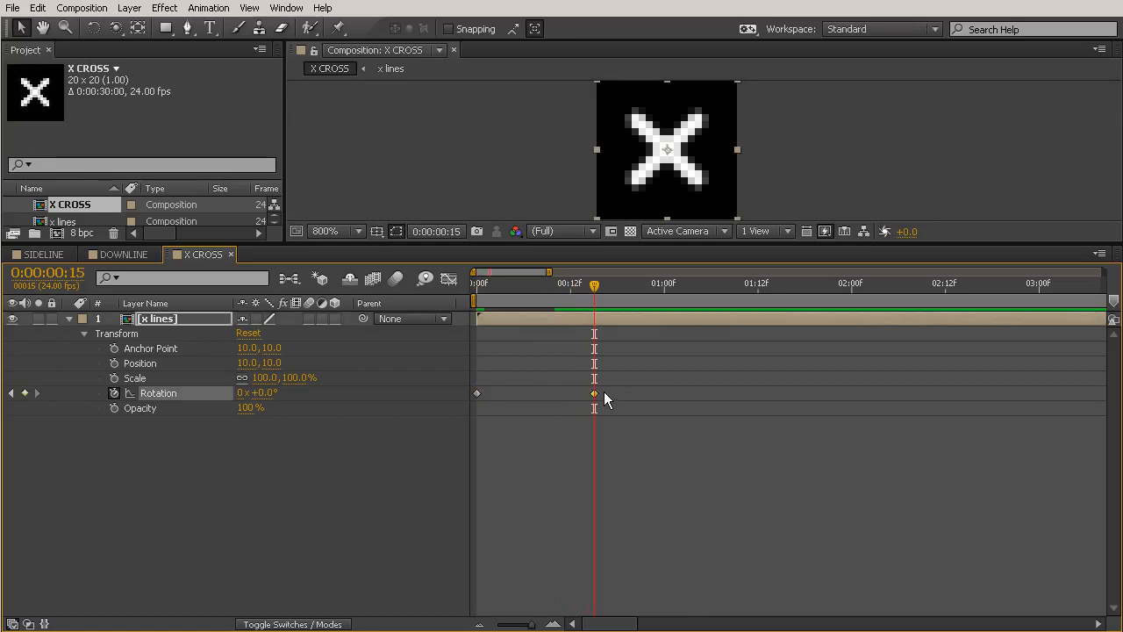
# Apply Easy Ease In to the x lines layer's frame 15 Rotation keyframe, stretch its handle back to frame 0, and scrub through the motion.
pyautogui.click(449, 280)
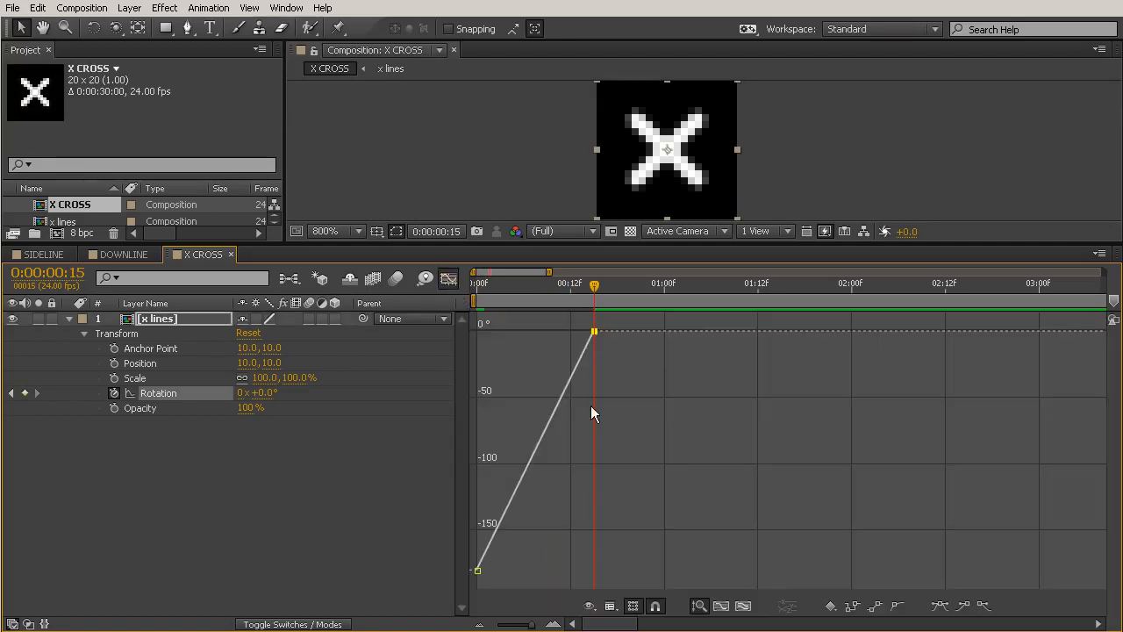
pyautogui.click(963, 605)
pyautogui.moveTo(556, 332); pyautogui.dragTo(486, 333)
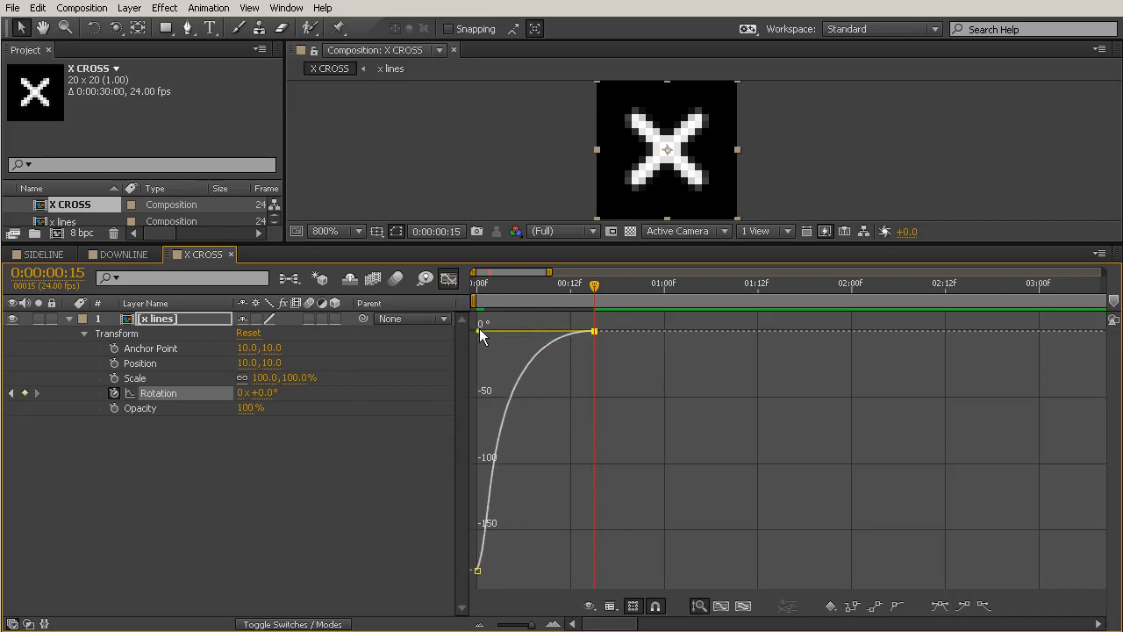
pyautogui.click(448, 278)
pyautogui.moveTo(537, 284); pyautogui.dragTo(596, 414)
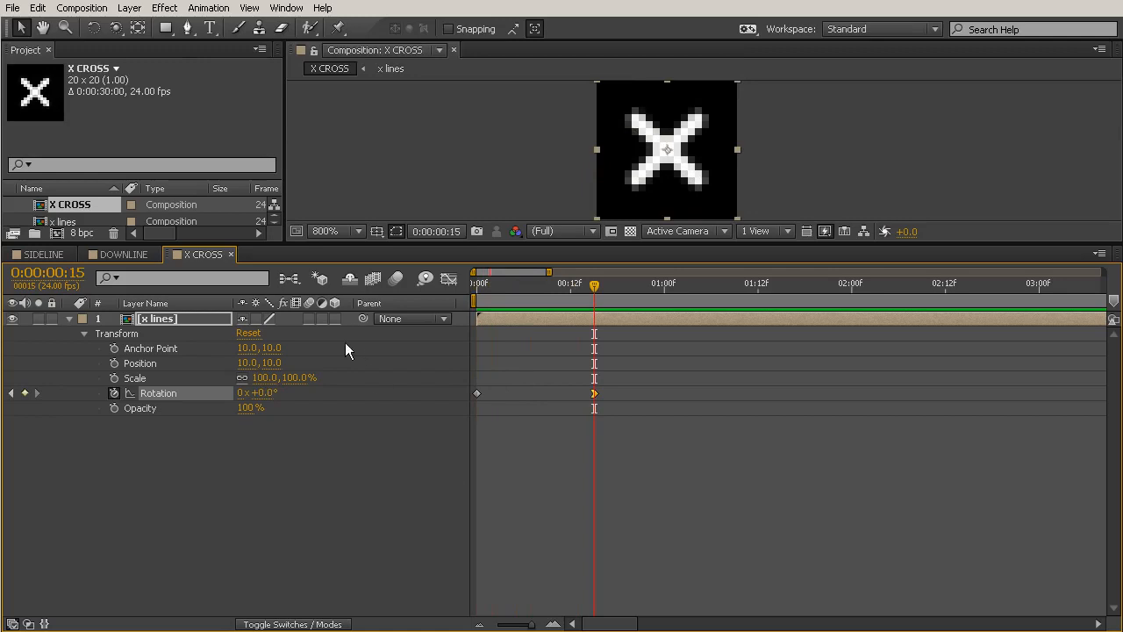
# Turn on Collapse Transformations for the x lines layer, and enable motion blur for the composition and both stroke layers inside x lines.
pyautogui.click(255, 320)
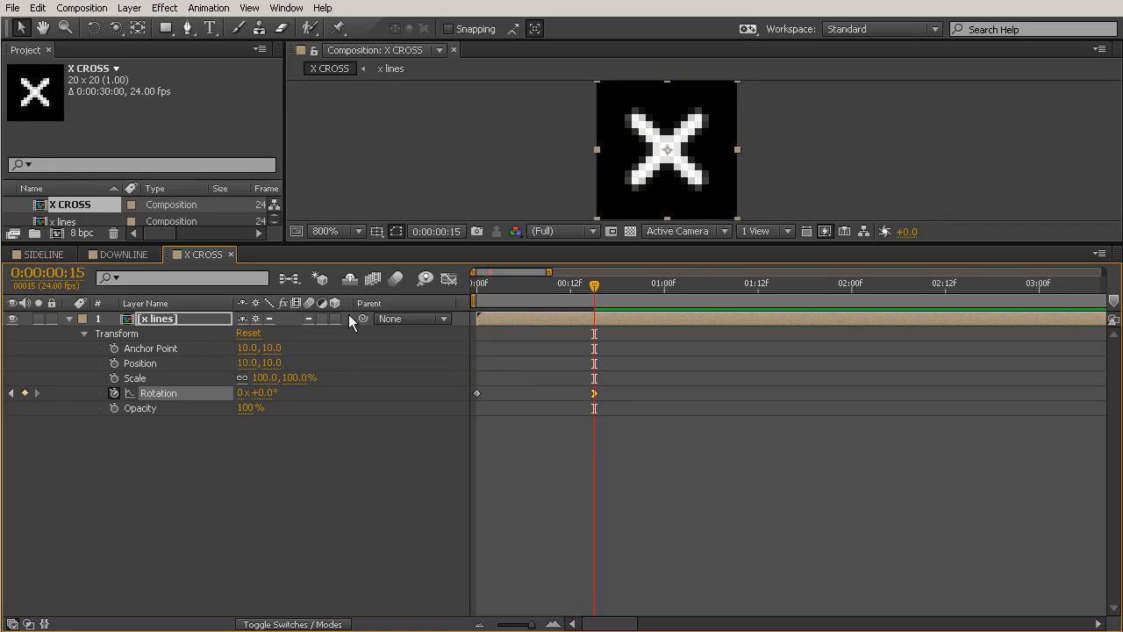
pyautogui.click(398, 279)
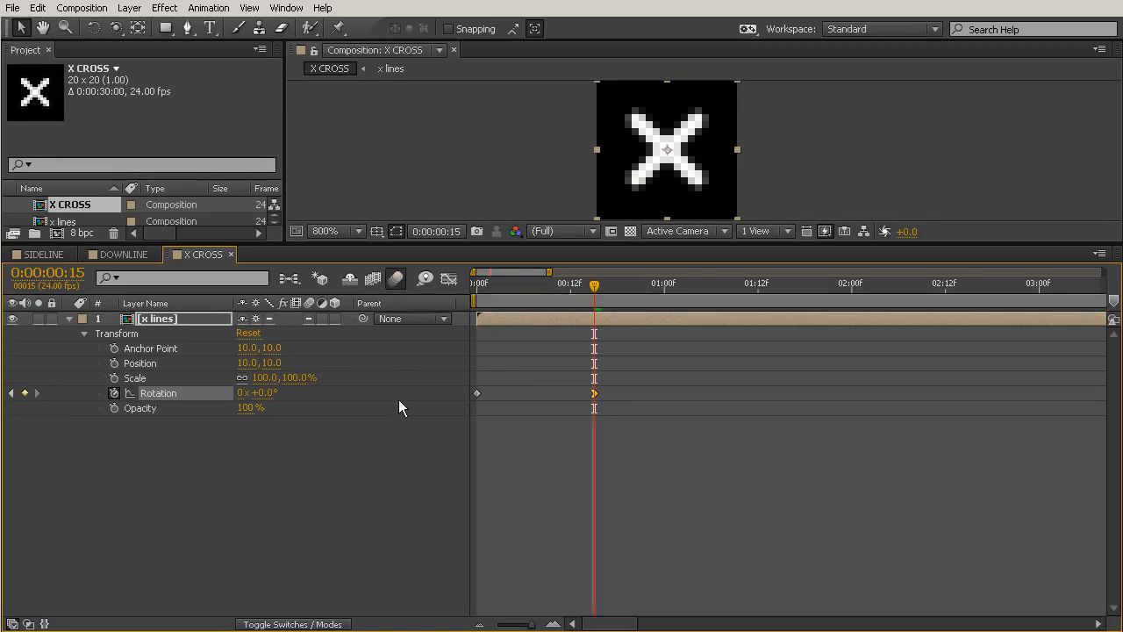
pyautogui.doubleClick(154, 318)
pyautogui.moveTo(310, 320); pyautogui.dragTo(311, 333)
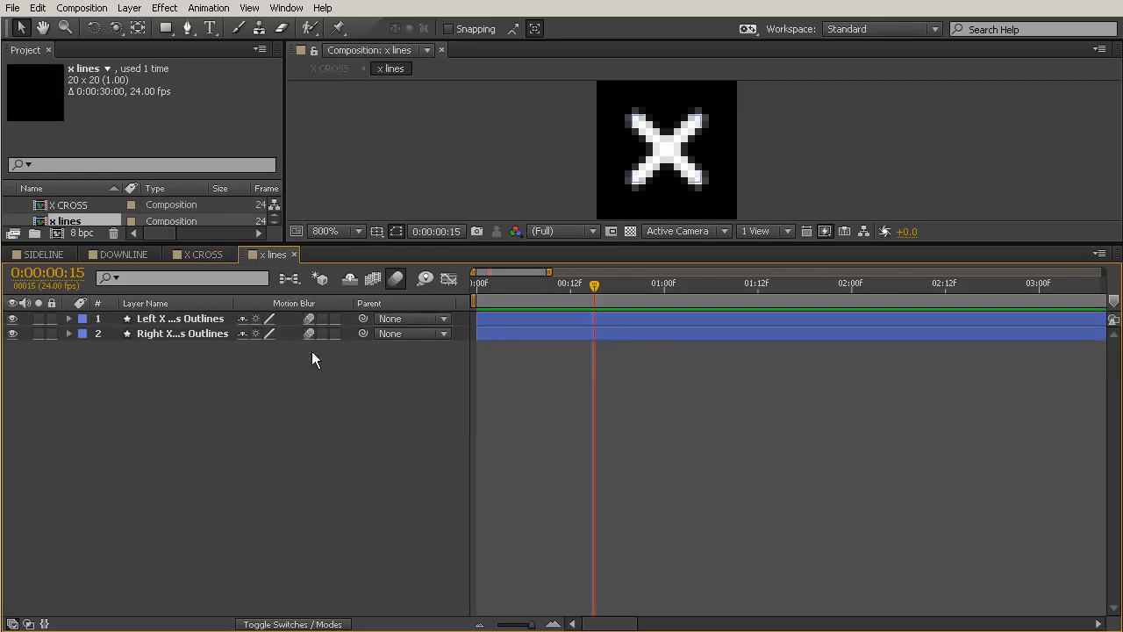